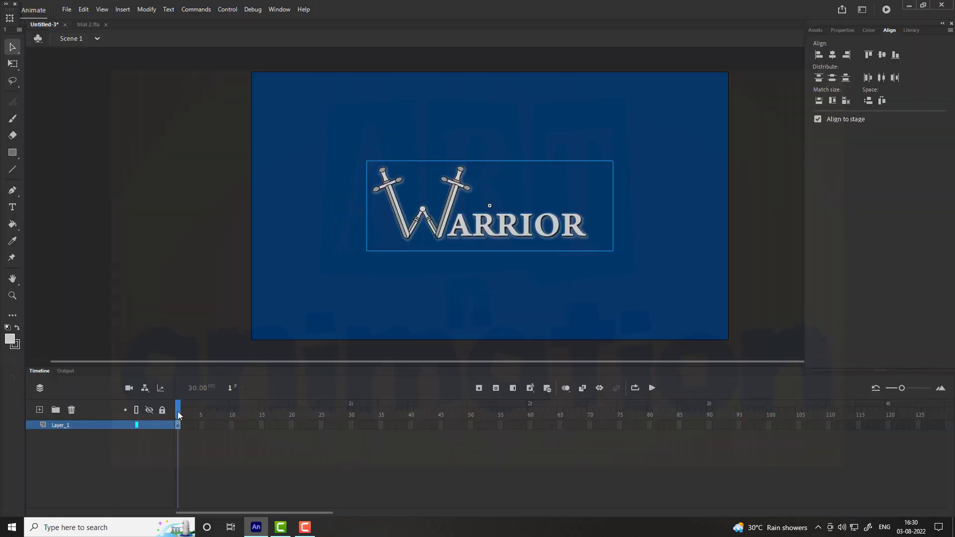
- Extend the logo layer to 150 frames and add a keyframe at frame 10
click(239, 424)
scroll(525, 438, right, 5)
shift+click(518, 425)
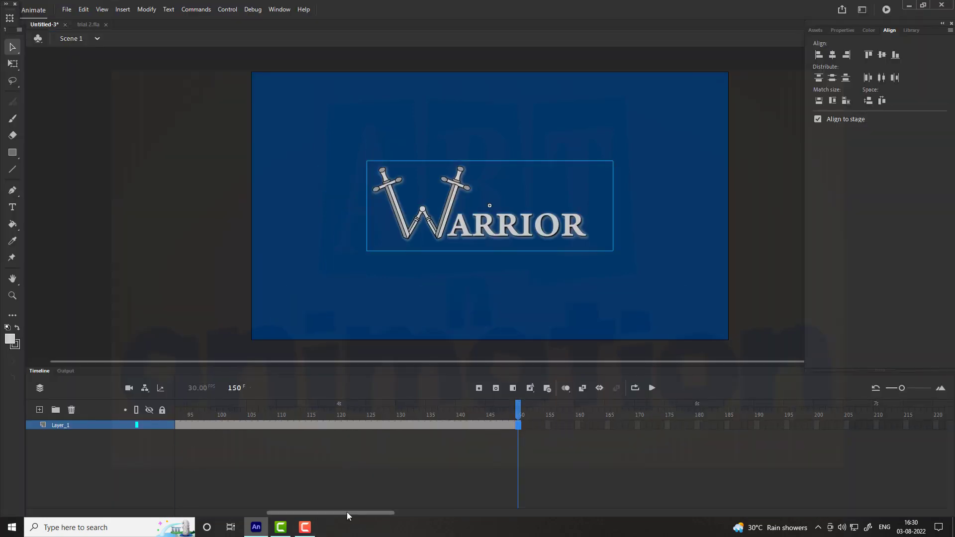
drag(346, 513, 235, 513)
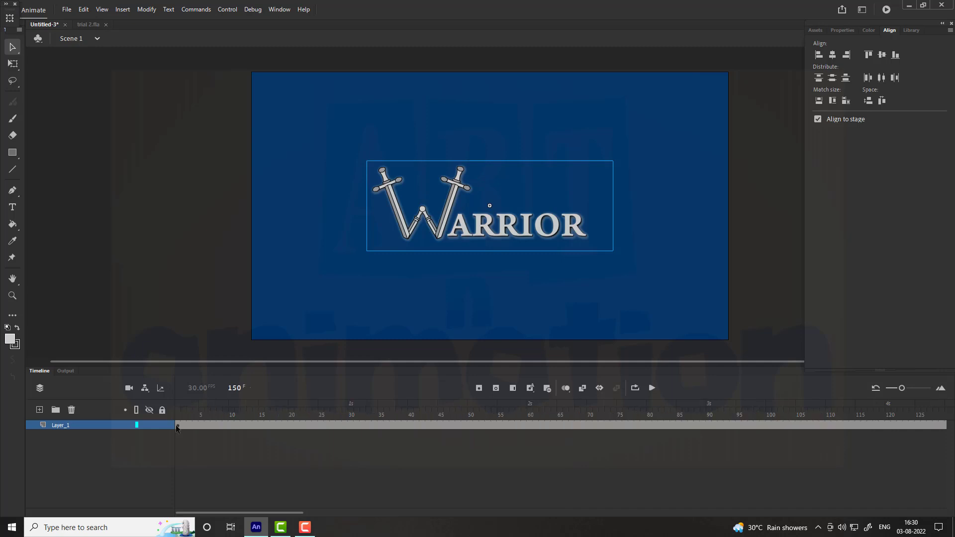
click(233, 427)
key(F6)
- Scale the frame-1 logo up to 200% so it overflows the stage
key(ctrl+alt+s)
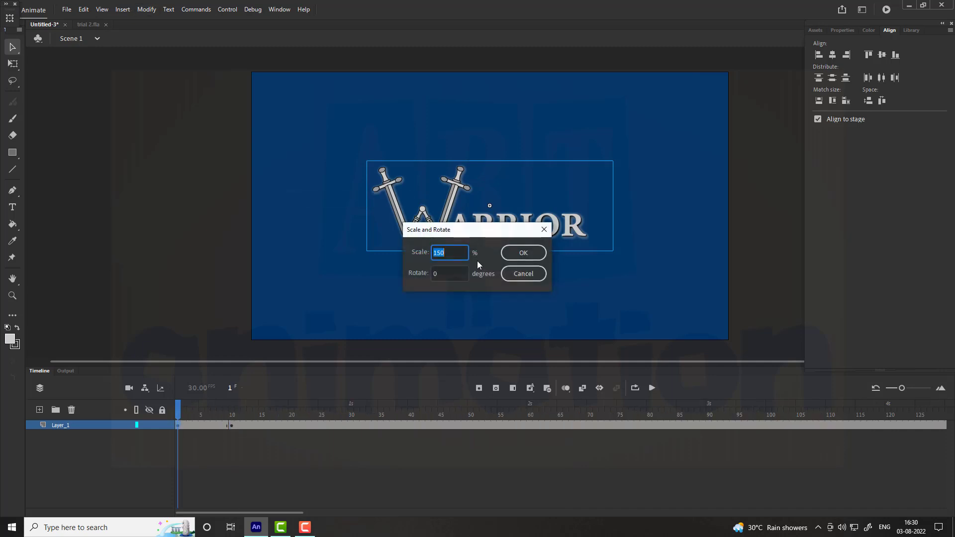
key(BackSpace)
text(200)
key(Return)
key(ctrl+alt+s)
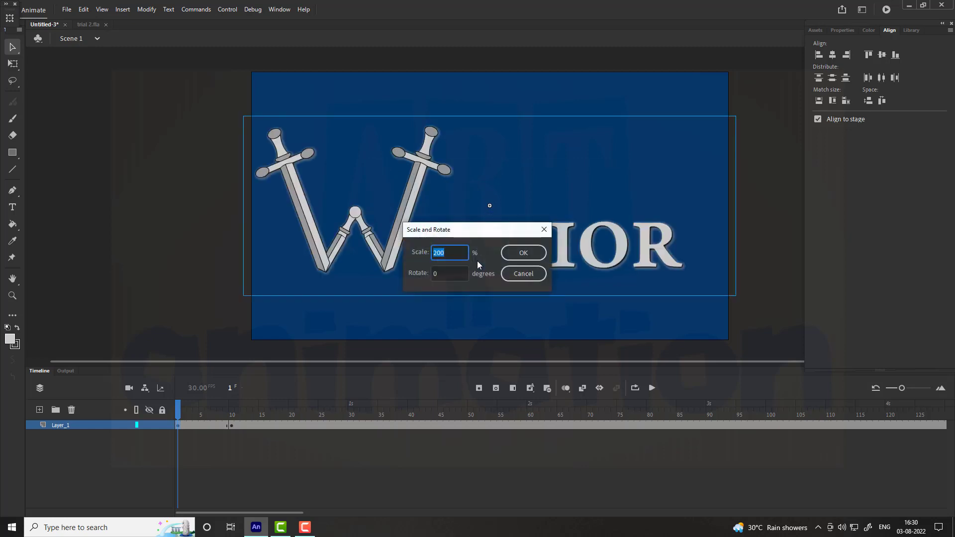
key(Return)
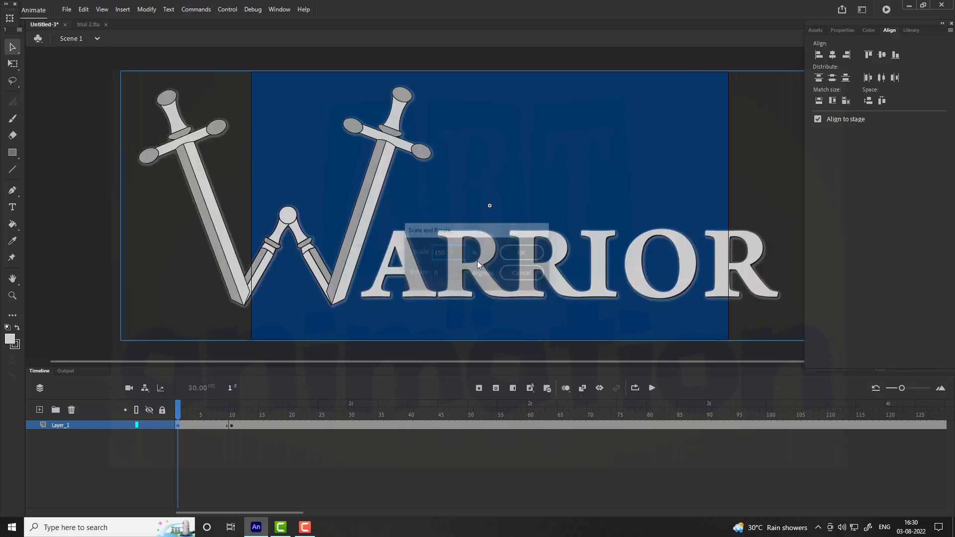
click(206, 426)
- Create a classic tween on the logo between frames 1 and 10
right_click(208, 426)
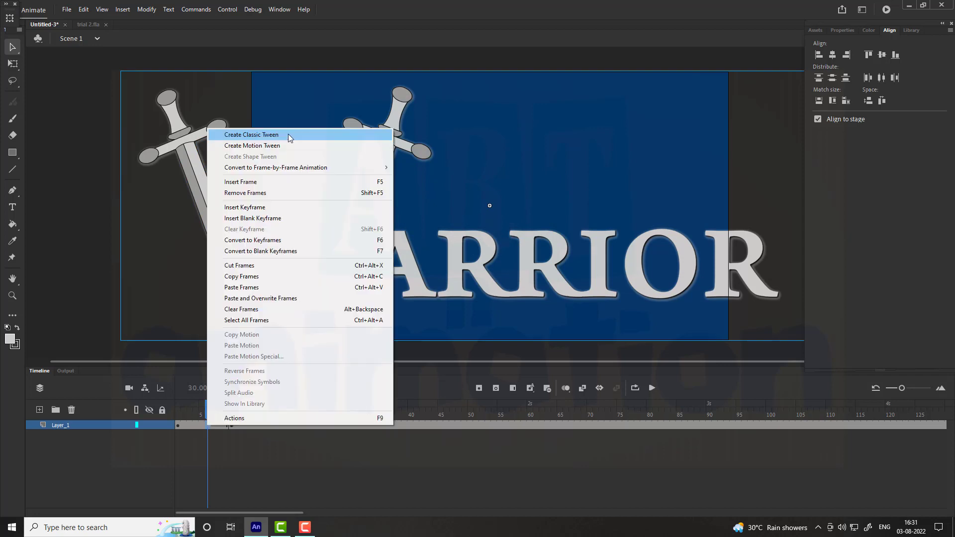
click(288, 134)
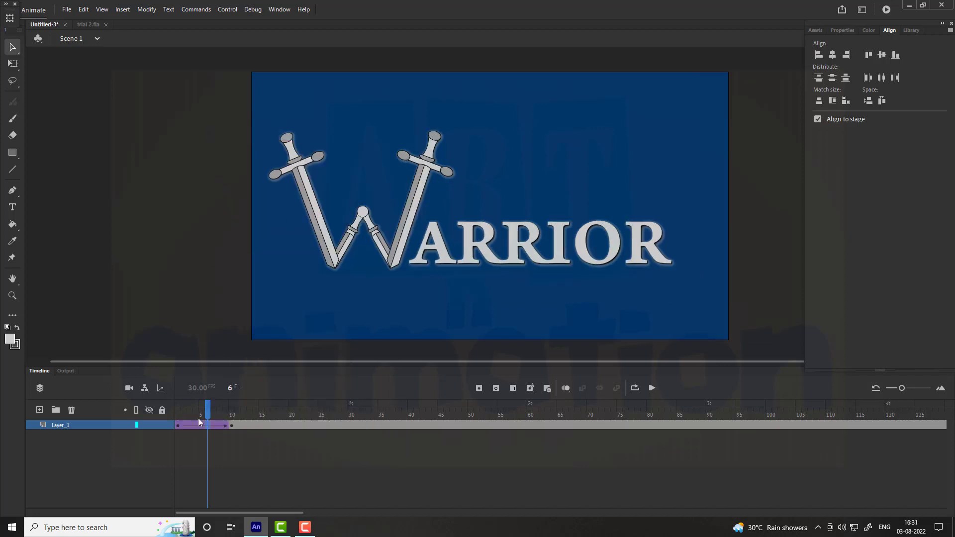
mouse_move(209, 405)
mouse_down()
mouse_move(234, 426)
mouse_move(187, 426)
mouse_move(237, 428)
mouse_up()
- Set the frame-1 logo's Color Effect to Alpha 0% so it fades in
click(178, 425)
click(843, 30)
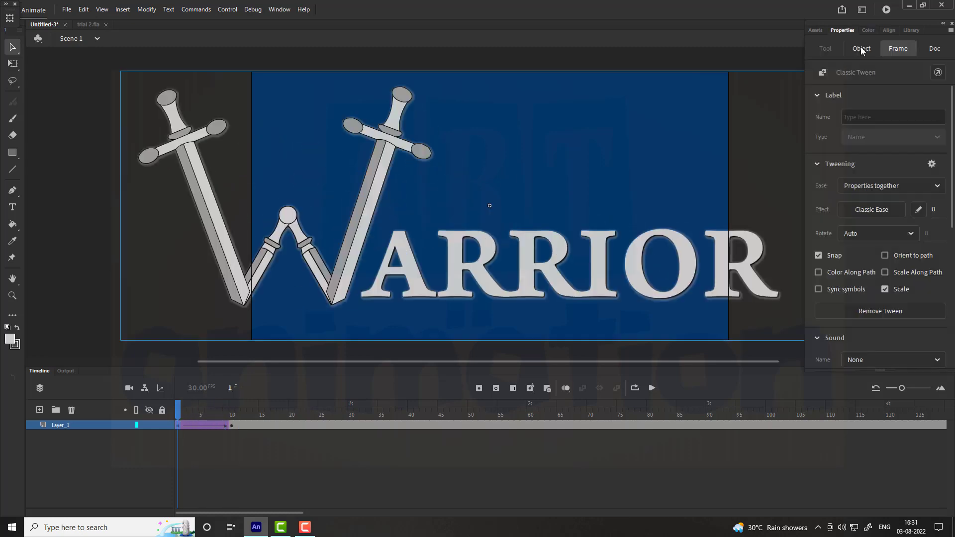
drag(950, 179, 950, 298)
click(896, 242)
click(869, 322)
mouse_move(178, 410)
mouse_down()
mouse_move(250, 410)
mouse_move(177, 425)
mouse_move(231, 425)
mouse_up()
- Add a camera and keyframe it at frame 25, zooming in to 171%
click(12, 315)
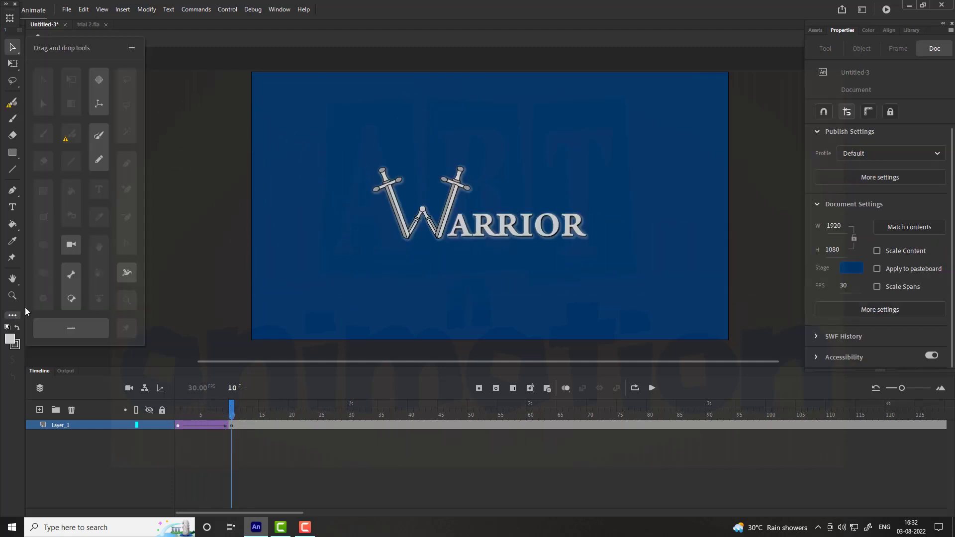
click(65, 248)
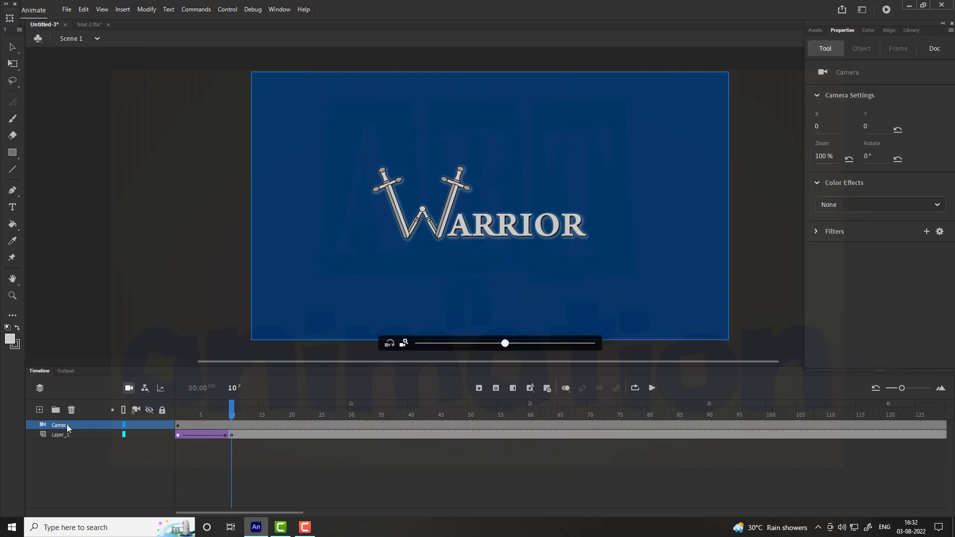
drag(233, 412, 322, 425)
click(321, 425)
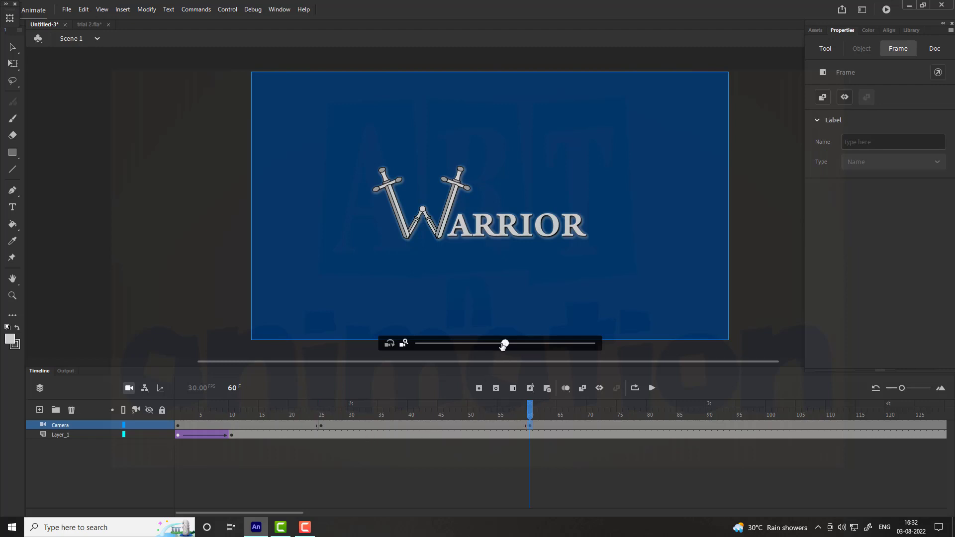
drag(506, 346, 581, 352)
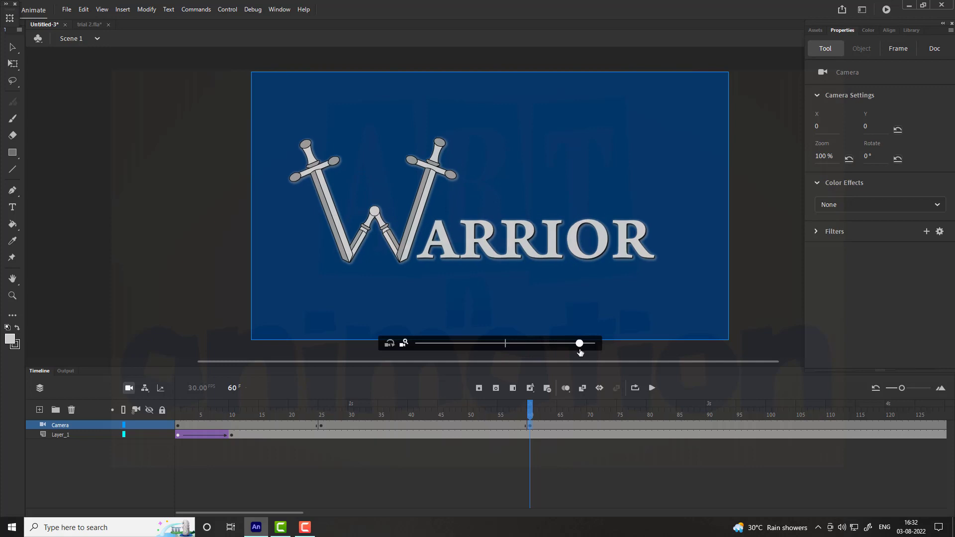
- Apply a classic tween to the camera zoom and test-play the movie
right_click(421, 424)
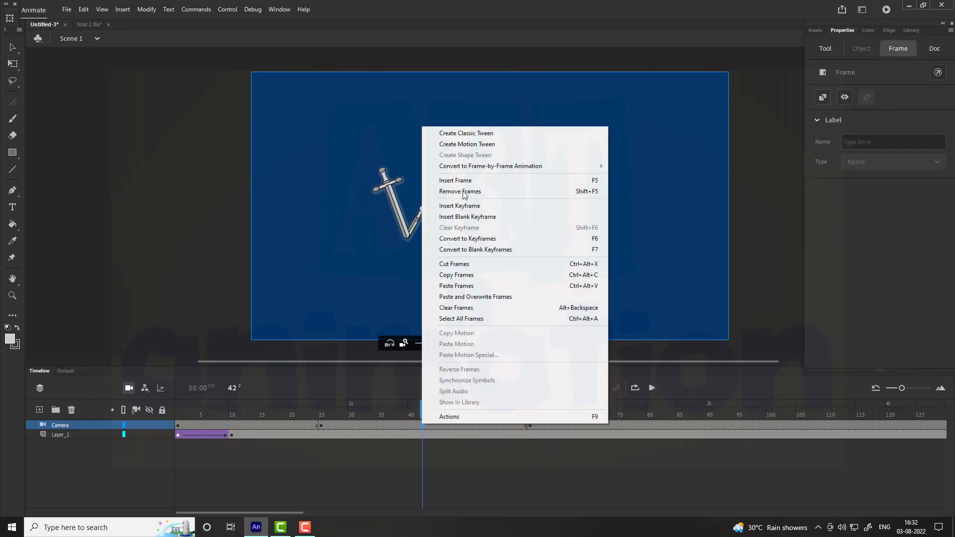
click(466, 133)
key(ctrl+Return)
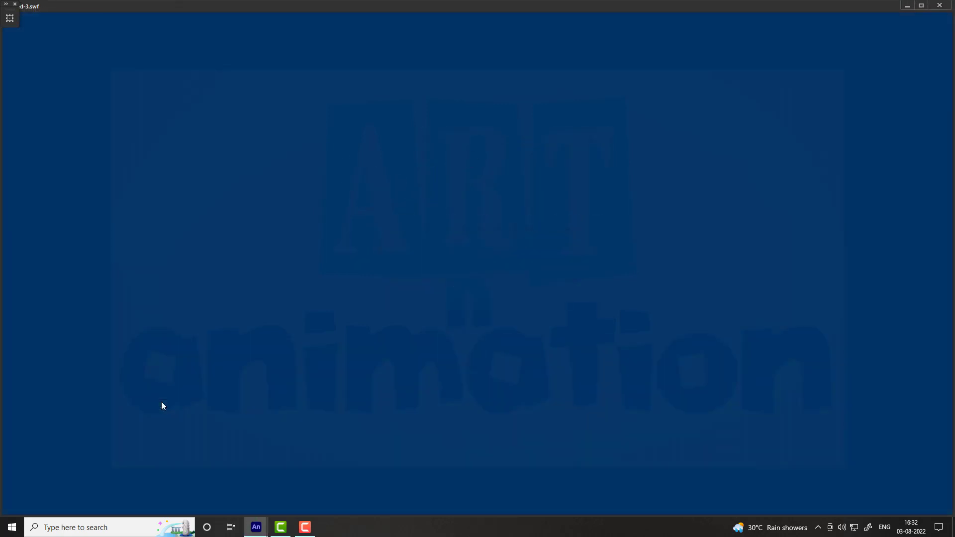
click(939, 6)
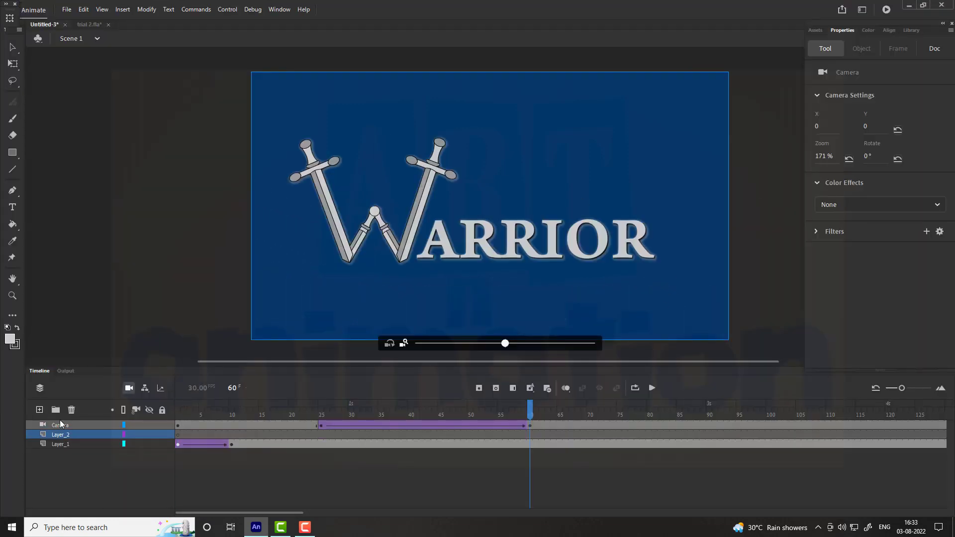
- Rename Layer_2 to 'shine' and Layer_1 to 'text'
double_click(64, 434)
text(shine)
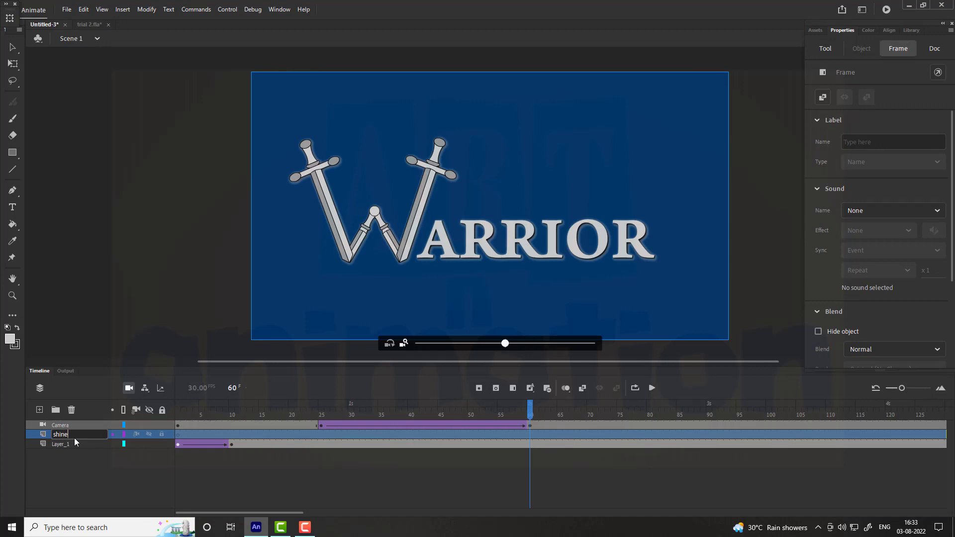
double_click(69, 444)
text(text)
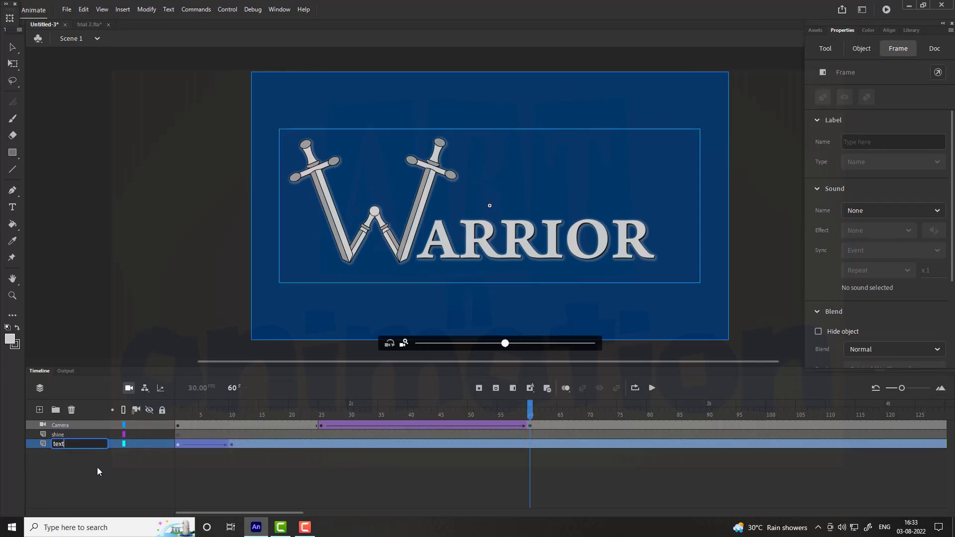
click(620, 435)
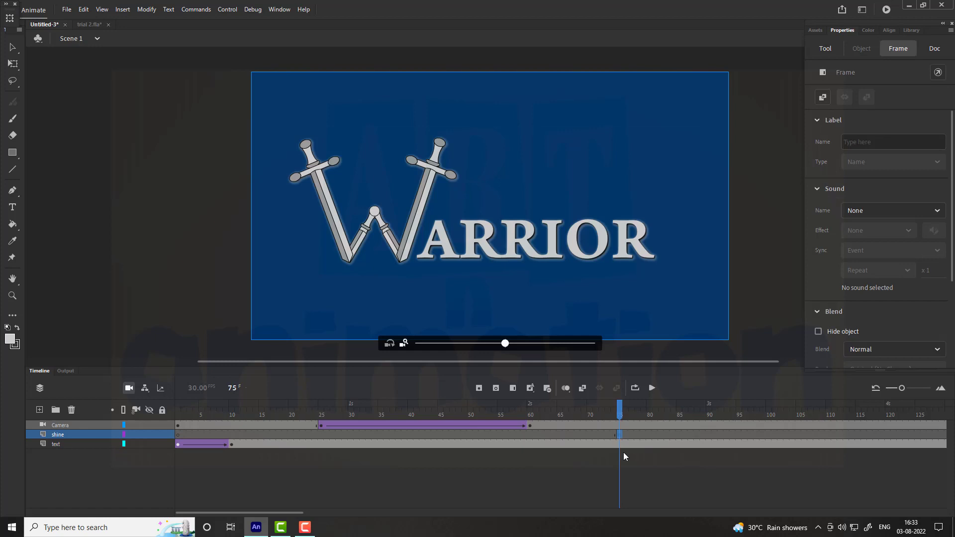
- Draw a light-grey rectangle below the logo and convert it to a graphic symbol named 'shine'
key(r)
drag(331, 287, 417, 313)
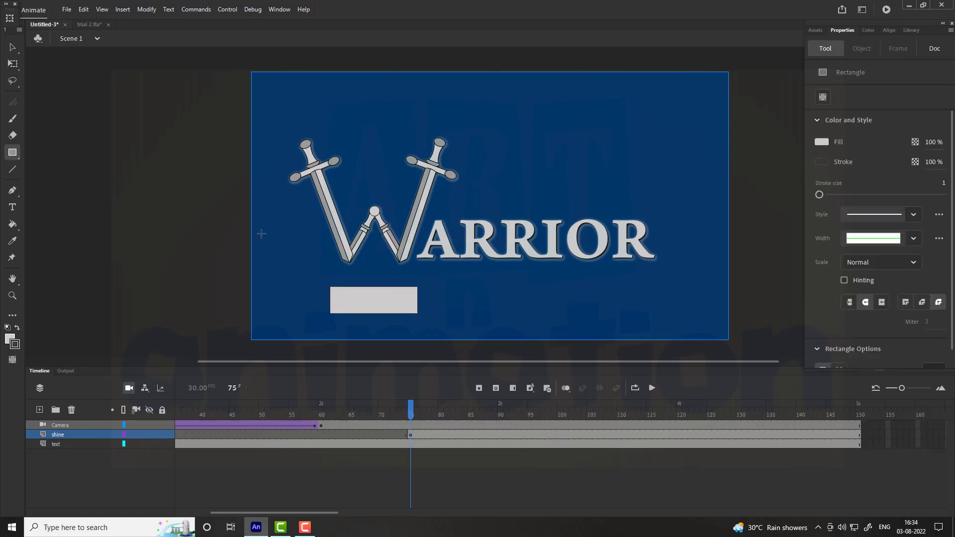
key(v)
click(366, 286)
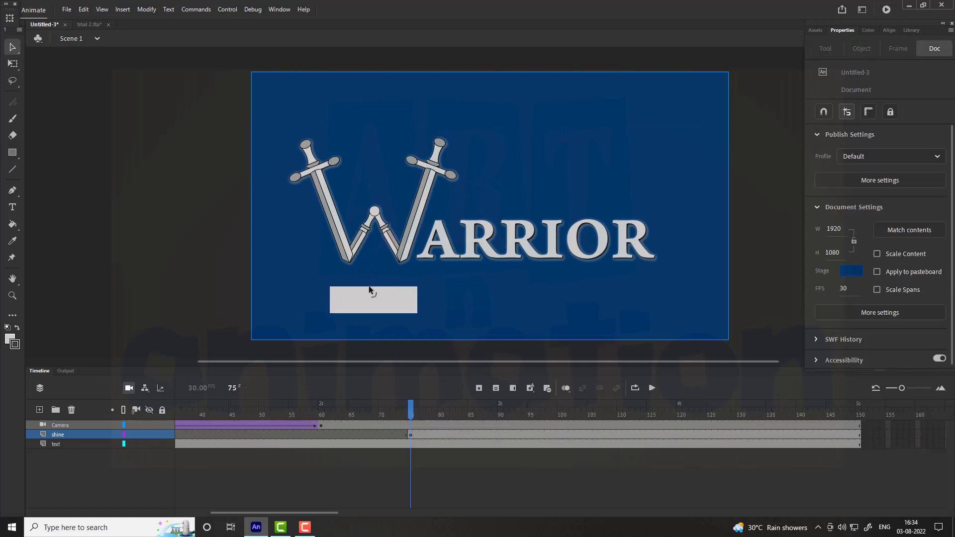
click(375, 305)
key(F8)
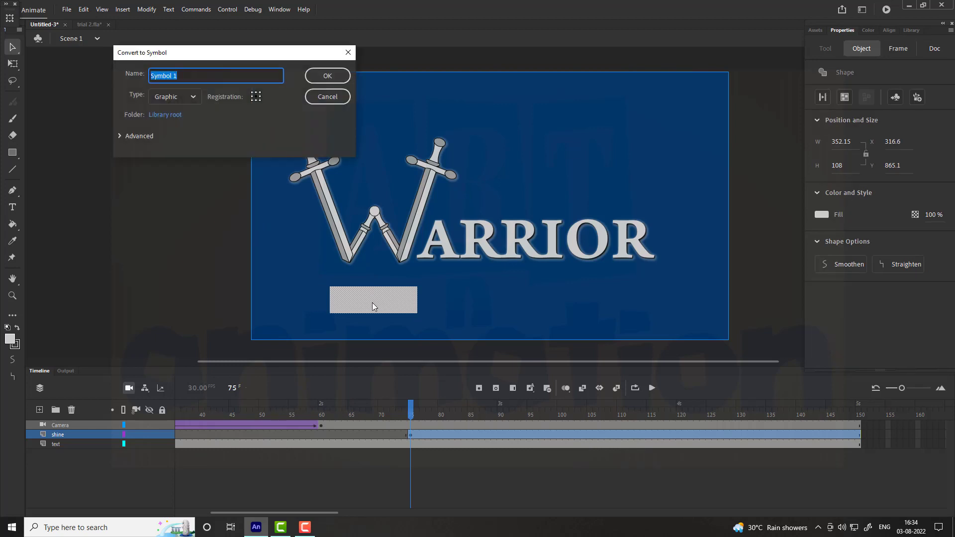
text(shine)
key(Return)
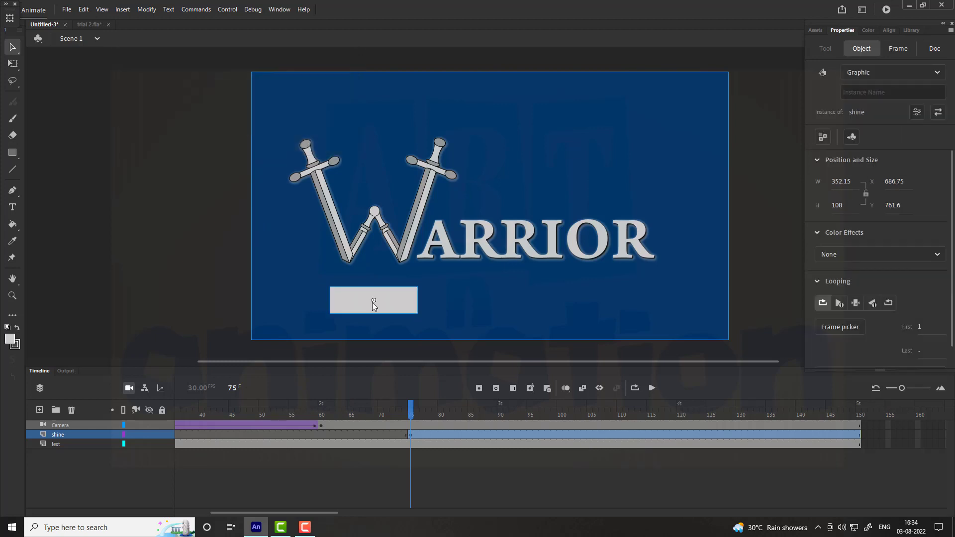
- Inside the shine symbol, bend the rectangle's bottom edge into an arc
double_click(346, 301)
click(435, 313)
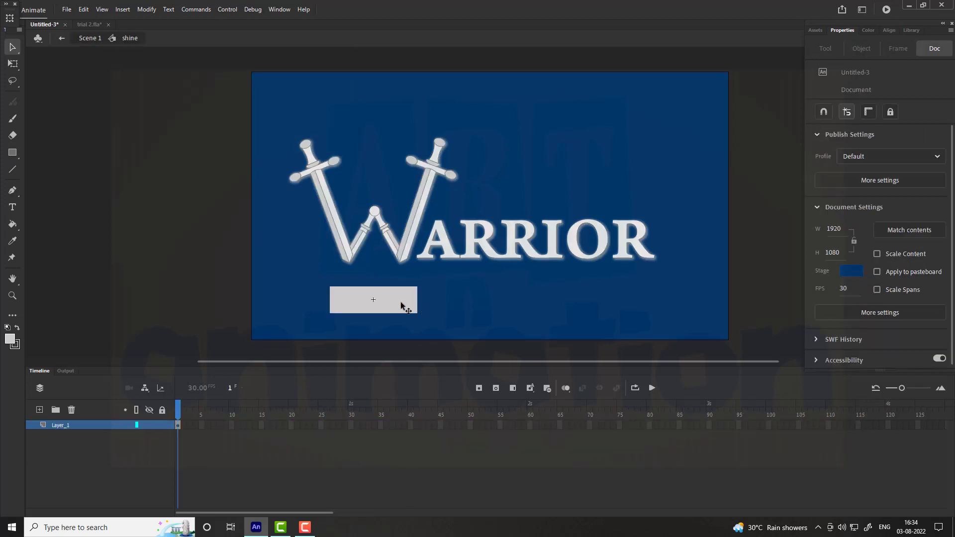
click(402, 304)
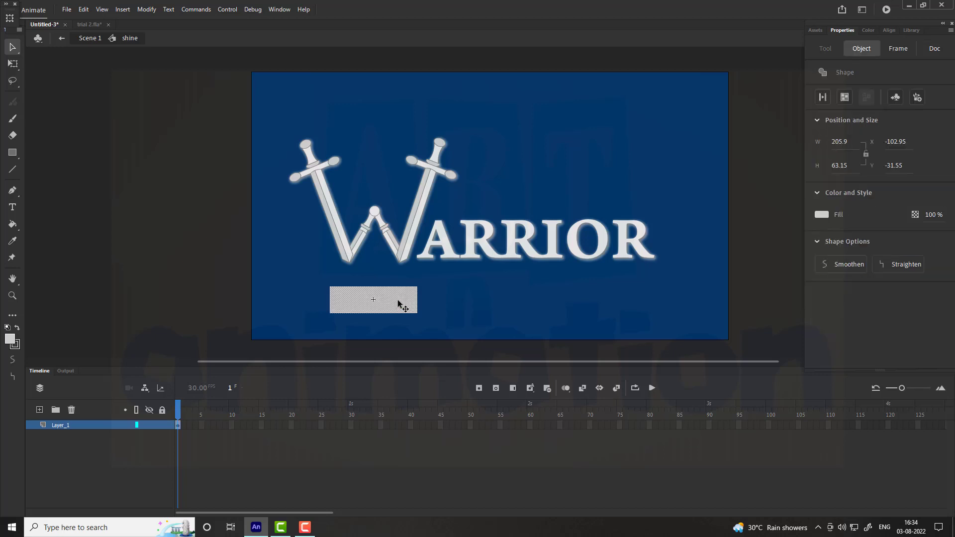
click(427, 305)
mouse_move(373, 314)
mouse_down()
mouse_move(372, 276)
mouse_move(360, 298)
mouse_move(375, 282)
mouse_up()
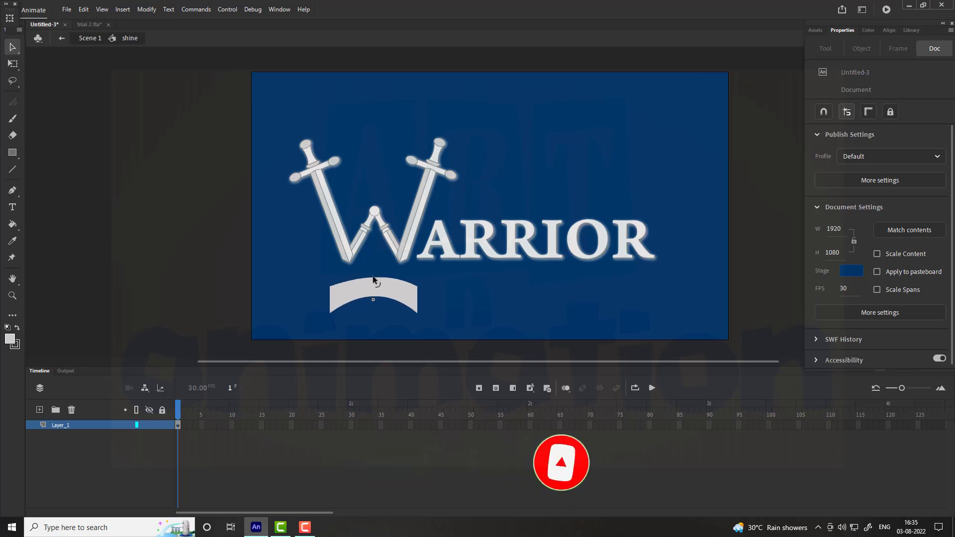
- Fill the arc with a light-grey linear gradient and return to Scene 1
click(334, 293)
click(865, 31)
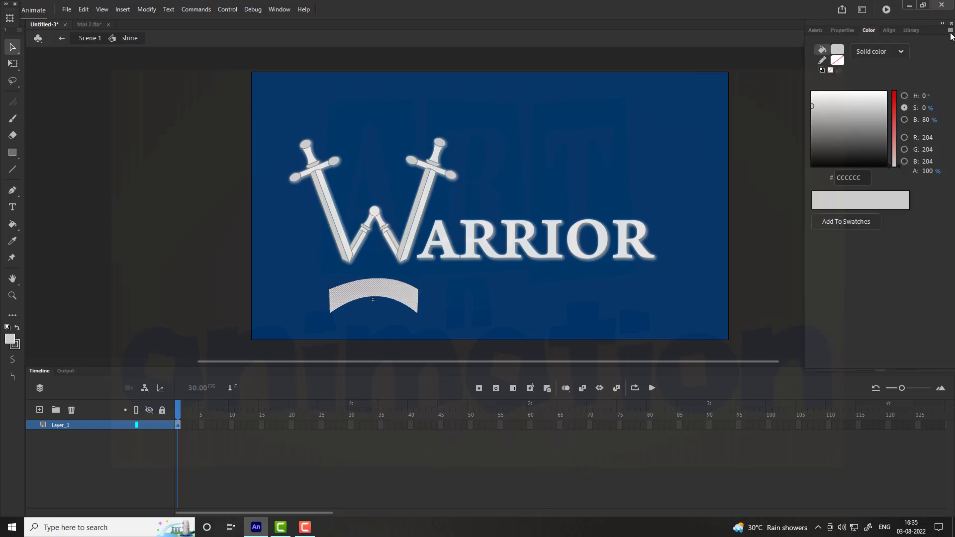
click(899, 52)
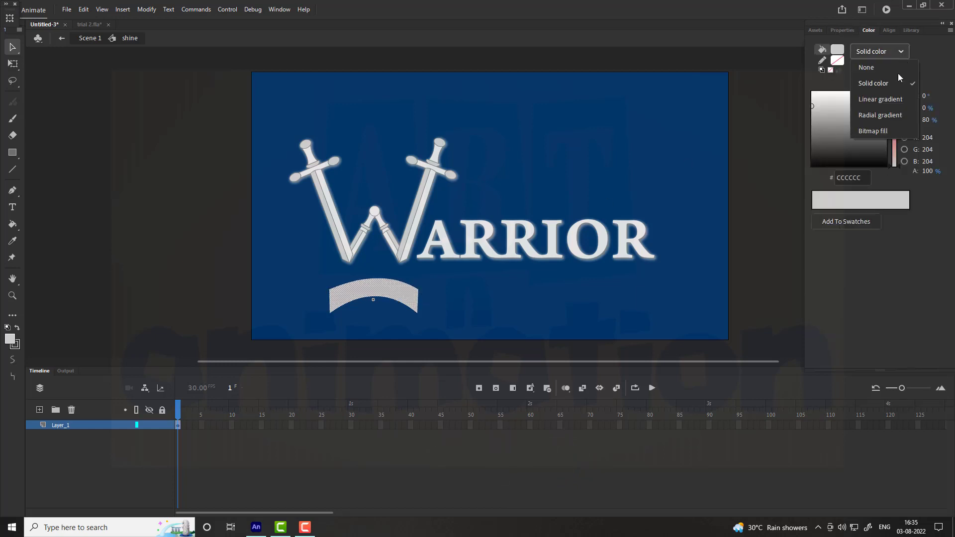
click(896, 101)
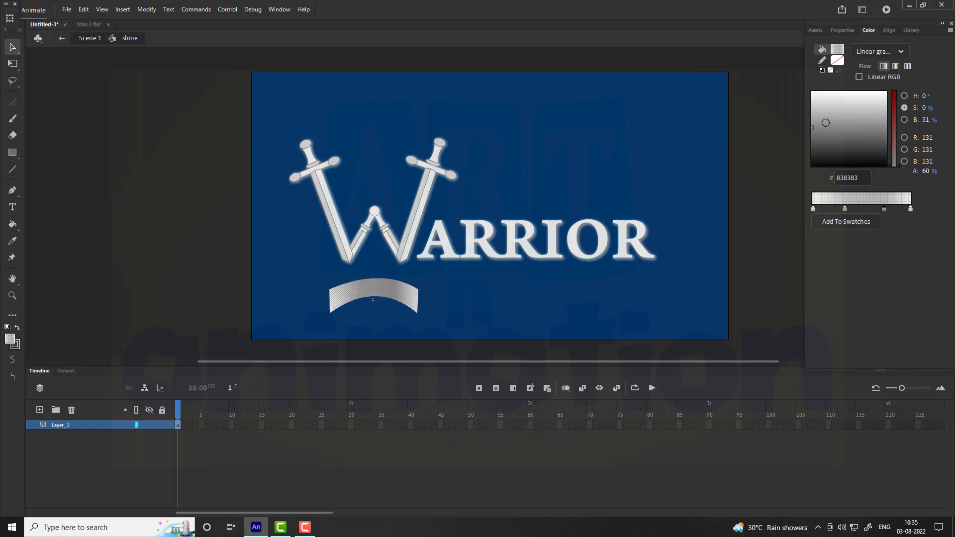
drag(926, 120, 934, 173)
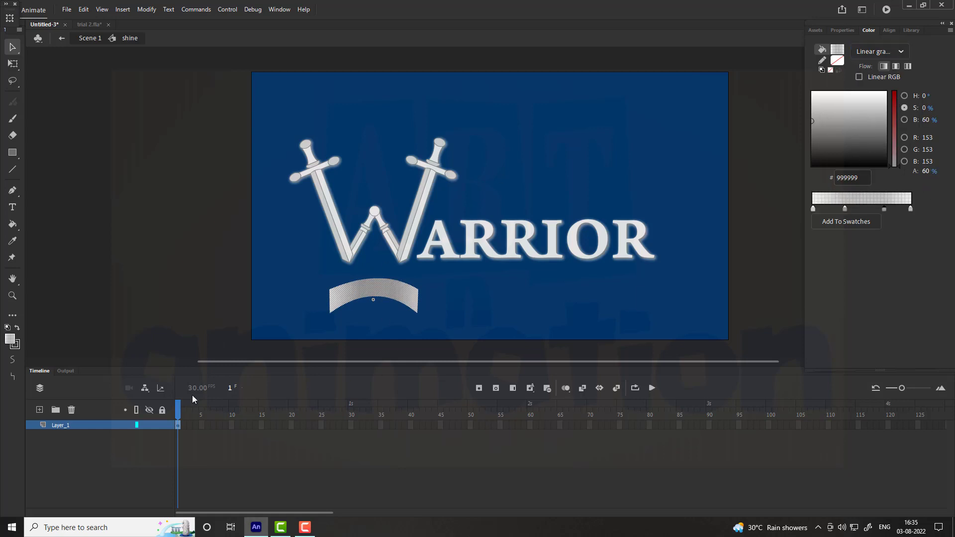
click(90, 38)
- At frame 105, move the shine arc above the swords and enlarge it
click(739, 434)
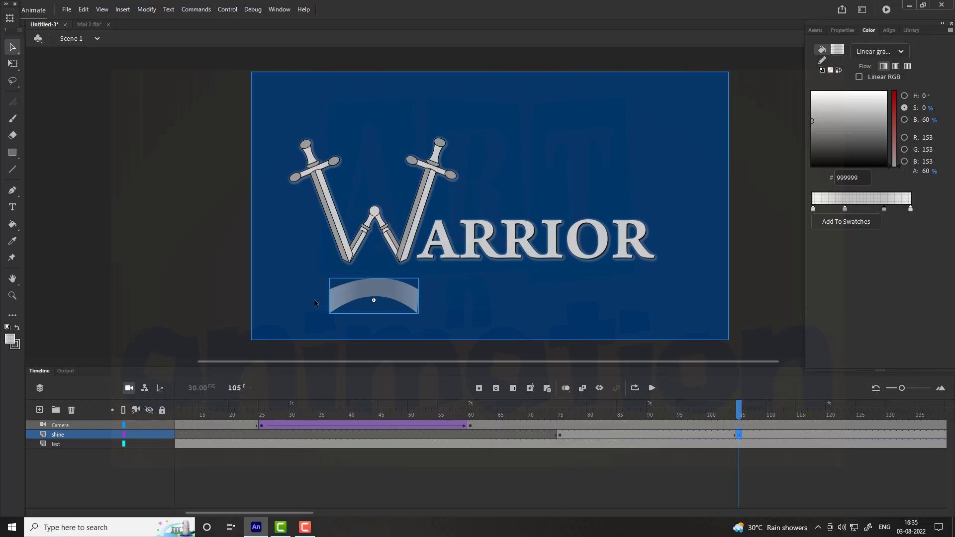
key(shift+Up)
key(shift+Up)
key(shift+Up)
key(shift+Up)
key(shift+Up)
key(shift+Up)
key(shift+Up)
key(shift+Up)
key(shift+Up)
key(shift+Up)
key(shift+Up)
key(shift+Up)
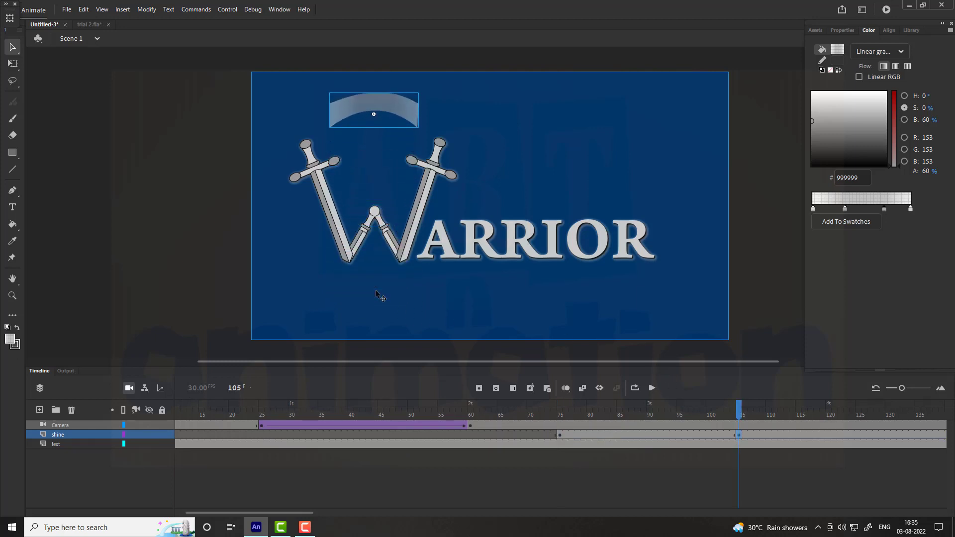
key(shift+Down)
click(13, 64)
drag(420, 114, 454, 115)
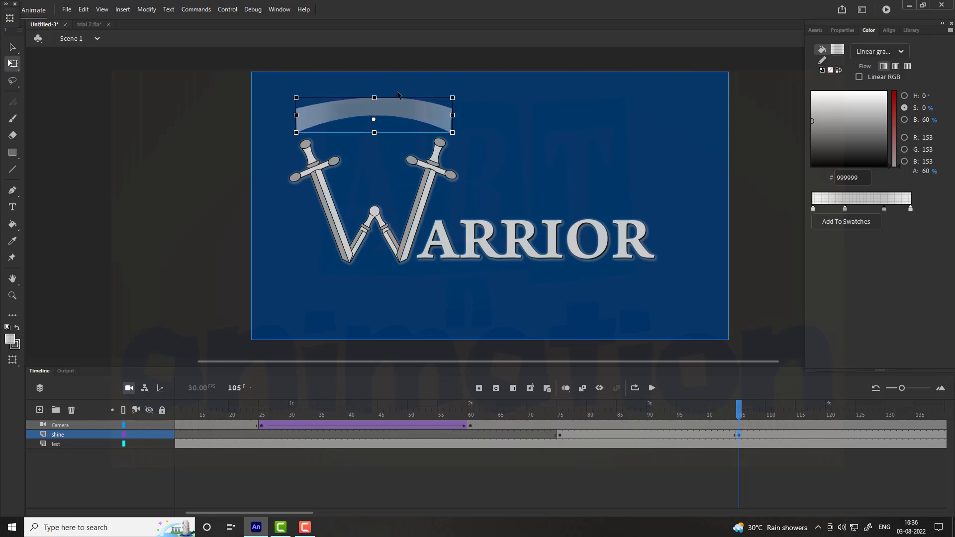
drag(375, 93, 374, 93)
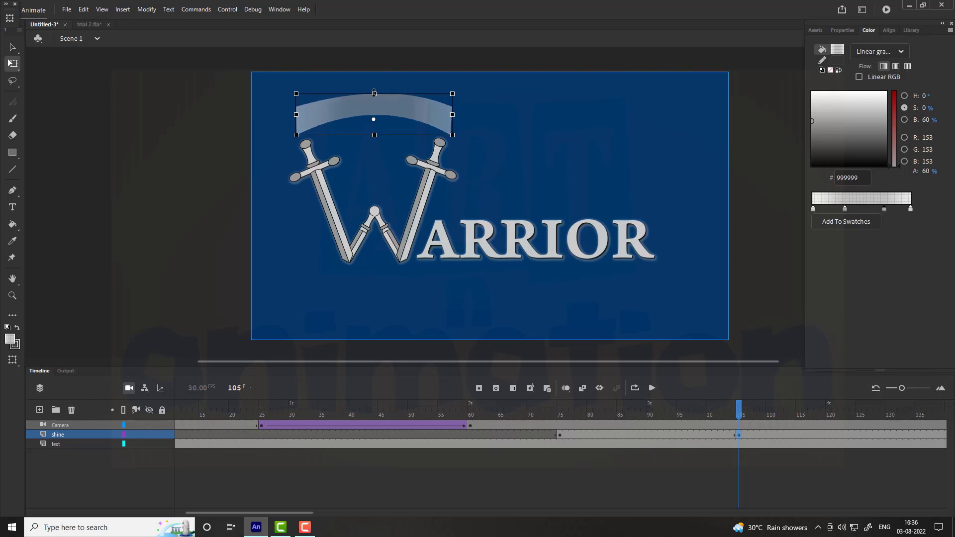
- Add a classic tween from frame 75 to 105 and preview the shine sweep
click(525, 145)
right_click(690, 435)
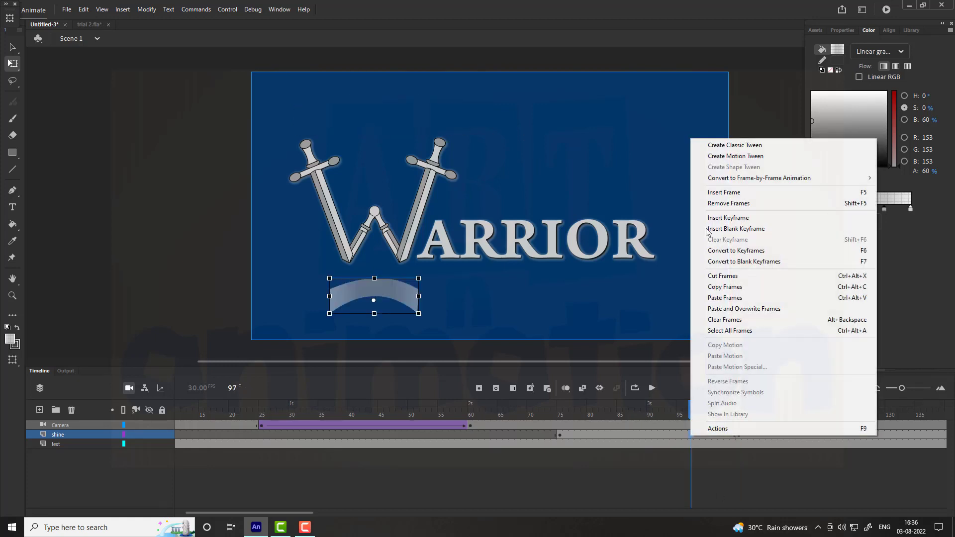
click(720, 146)
drag(693, 407, 632, 407)
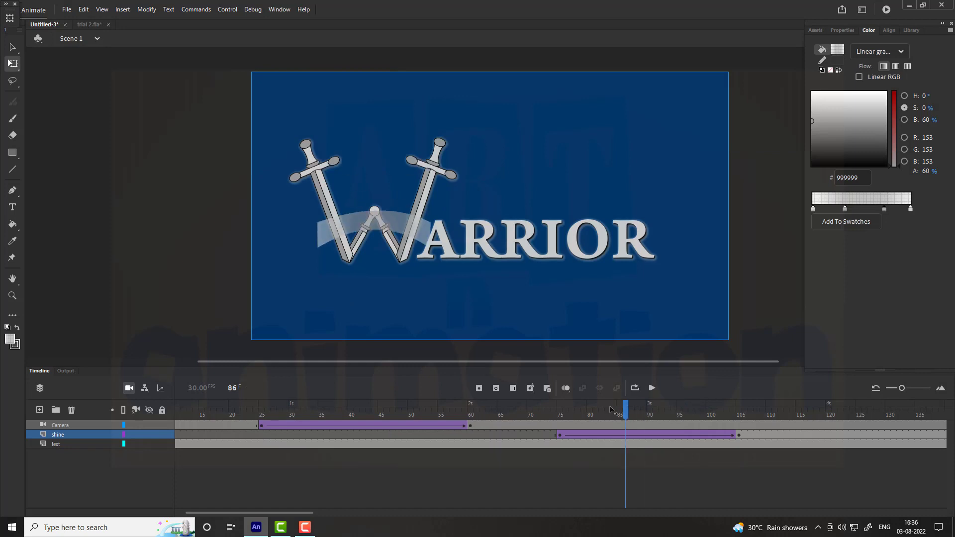
click(652, 387)
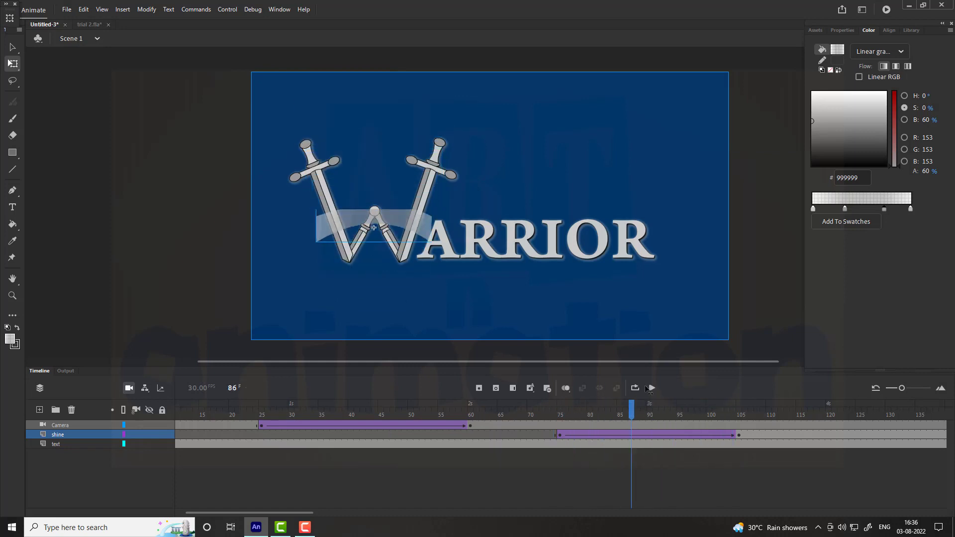
- Add a layer named mask_idn with a blank keyframe at frame 75
click(652, 387)
click(39, 410)
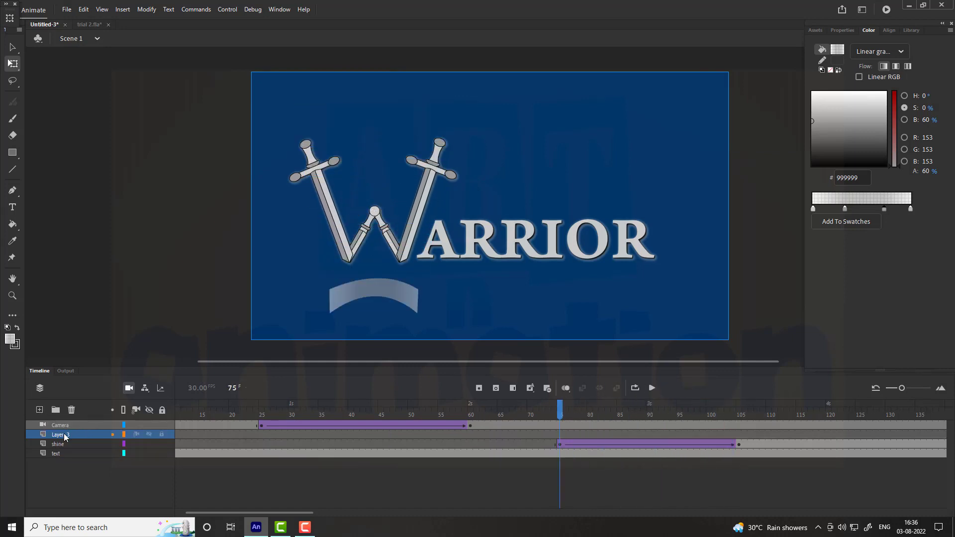
double_click(64, 433)
text(ma)
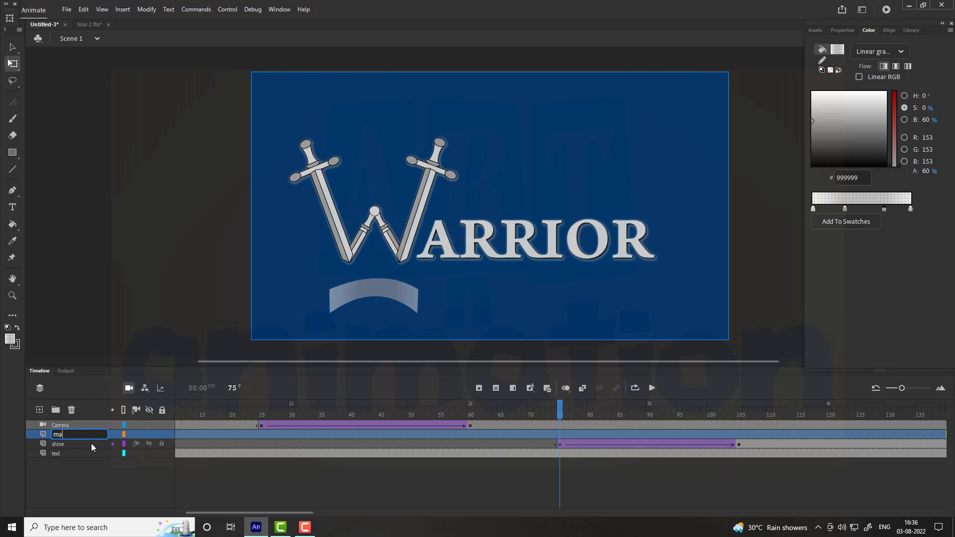
text(k_idn)
key(Return)
click(557, 434)
key(F7)
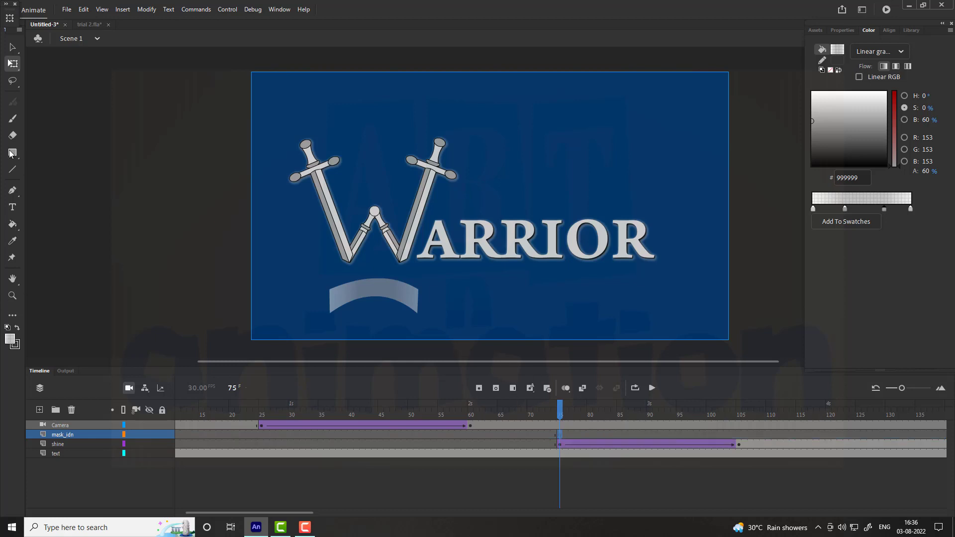
- Draw a red rectangle over the left sword and rotate it to match the blade
click(13, 224)
click(9, 339)
key(Return)
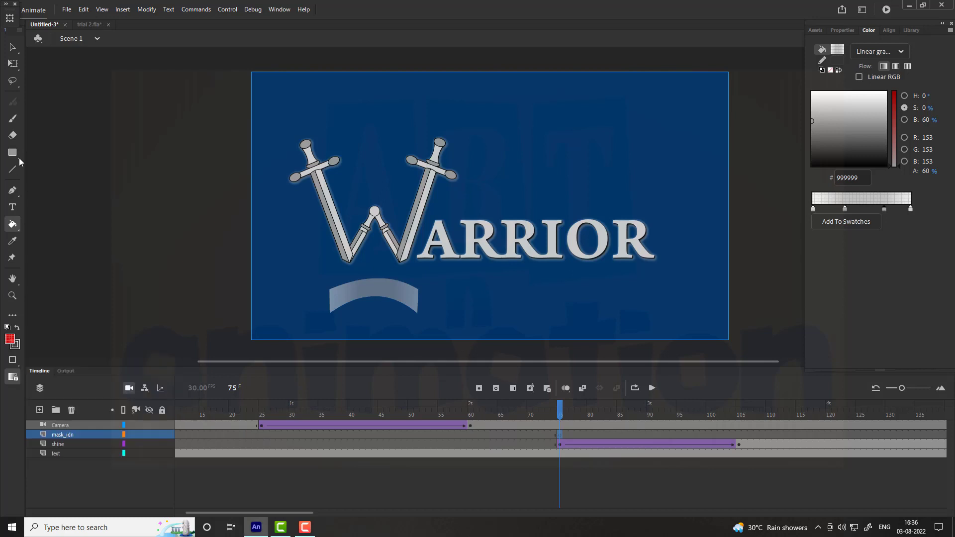
key(r)
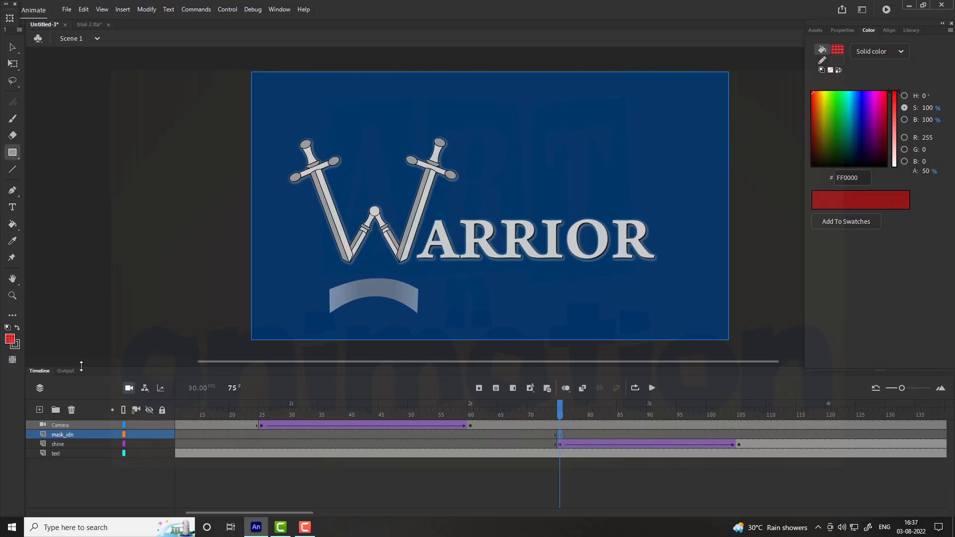
drag(300, 139, 320, 276)
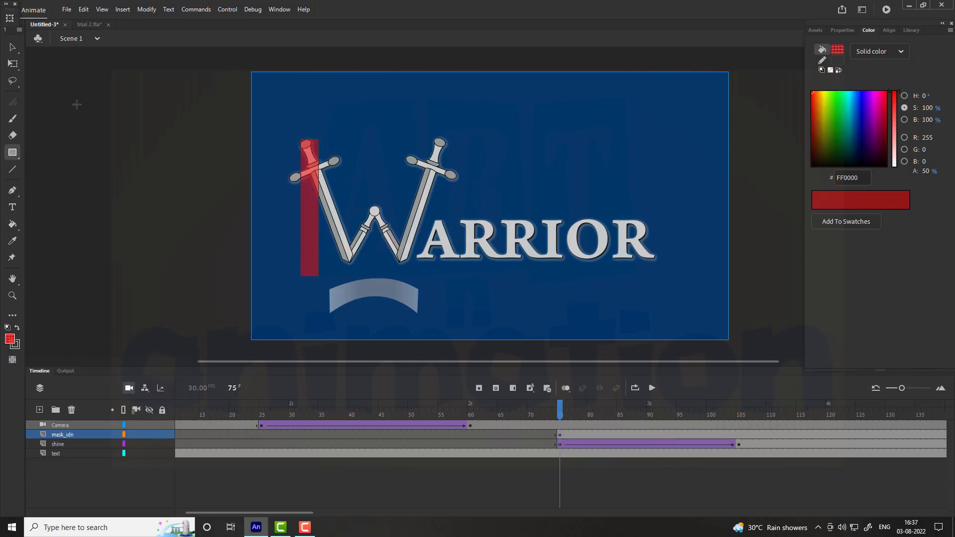
key(v)
click(310, 143)
key(q)
drag(298, 132, 301, 147)
click(294, 143)
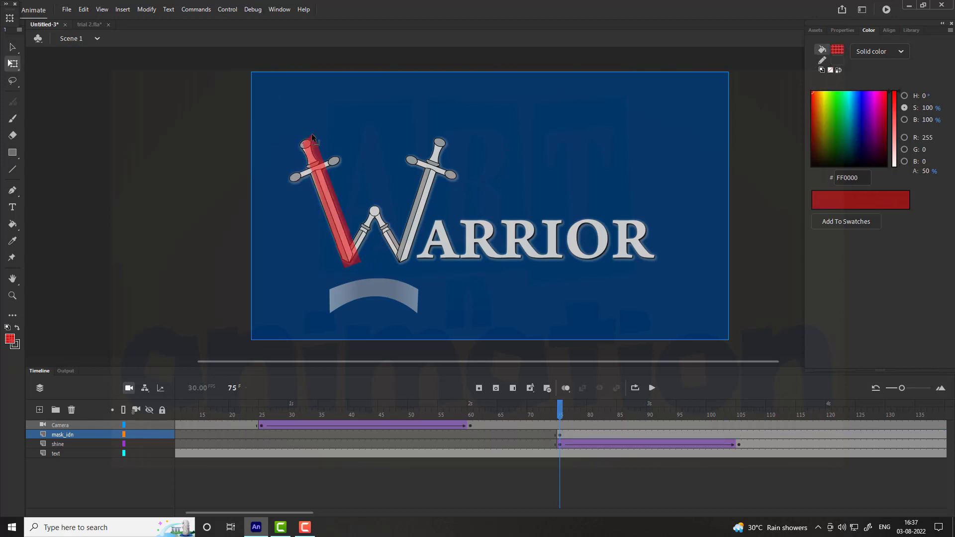
- Zoom in and reshape the red shape to trace the crossguard and grip
key(z)
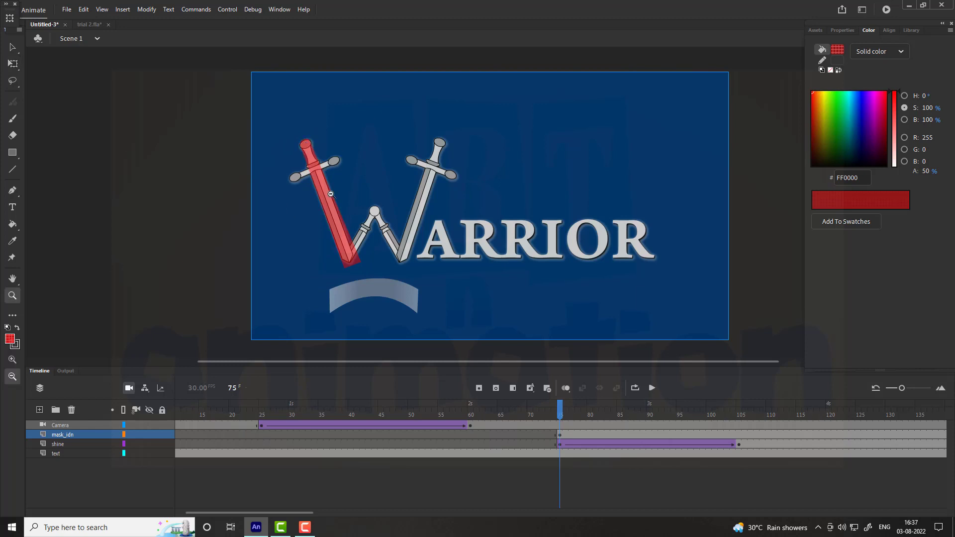
click(338, 188)
click(12, 49)
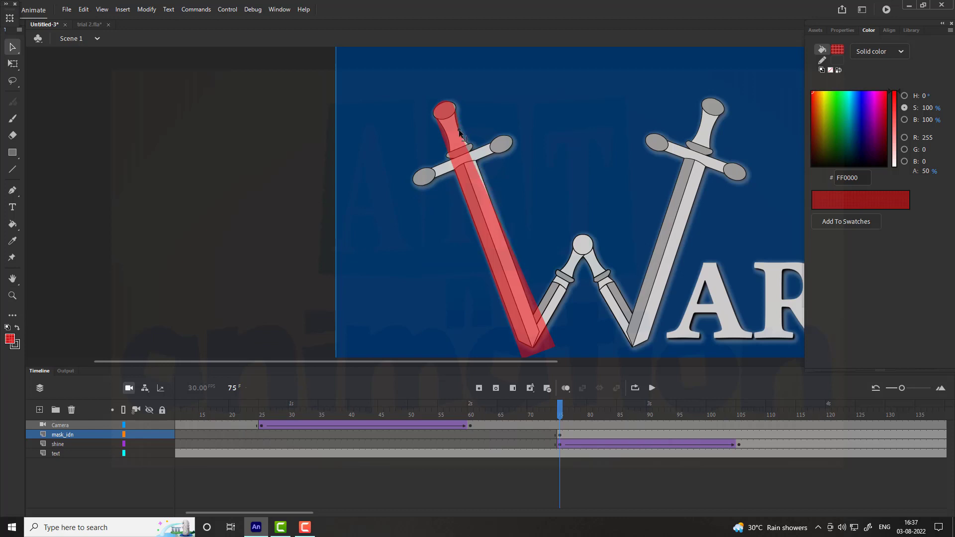
drag(447, 146, 449, 139)
scroll(479, 253, down, 3)
scroll(479, 254, right, 3)
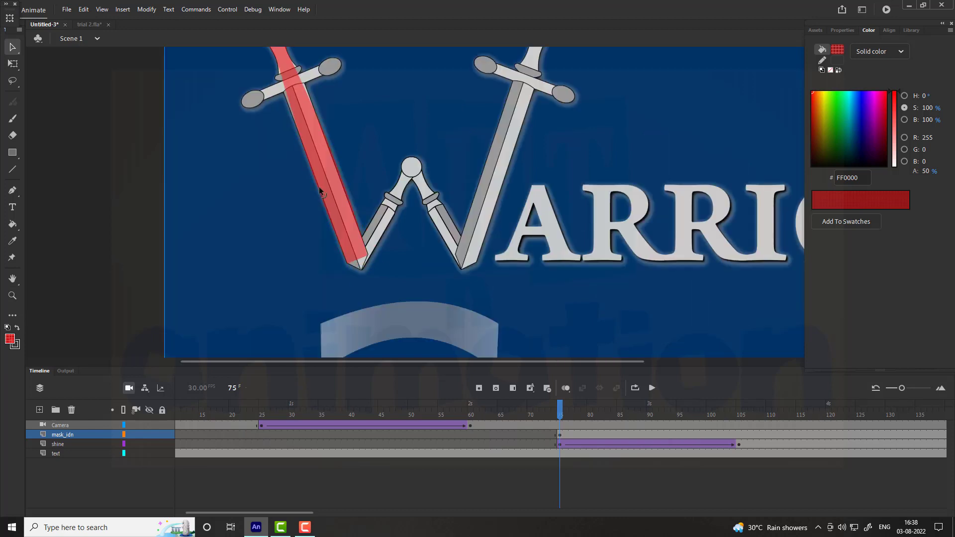
mouse_move(301, 80)
mouse_down()
mouse_move(313, 86)
mouse_move(323, 75)
mouse_move(265, 103)
mouse_move(256, 95)
mouse_move(267, 204)
mouse_up()
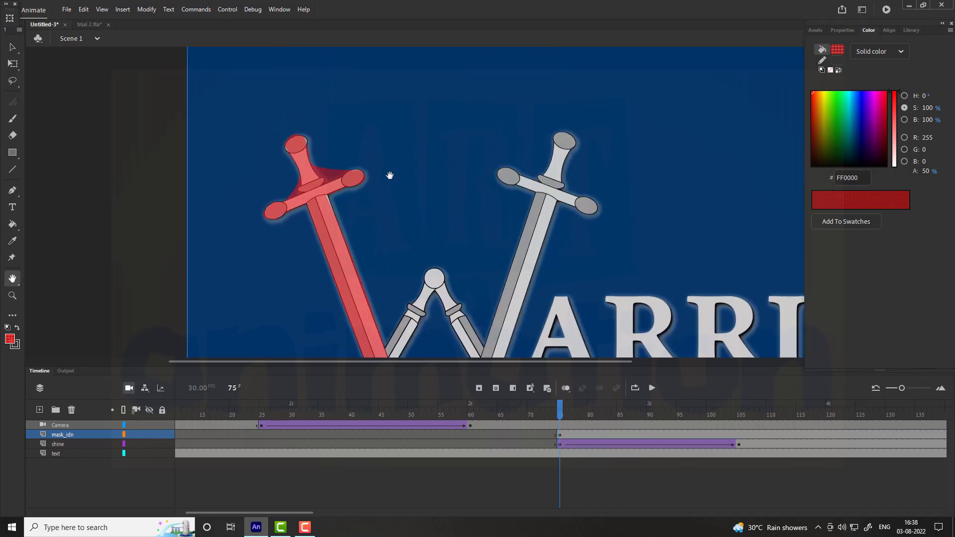
click(306, 142)
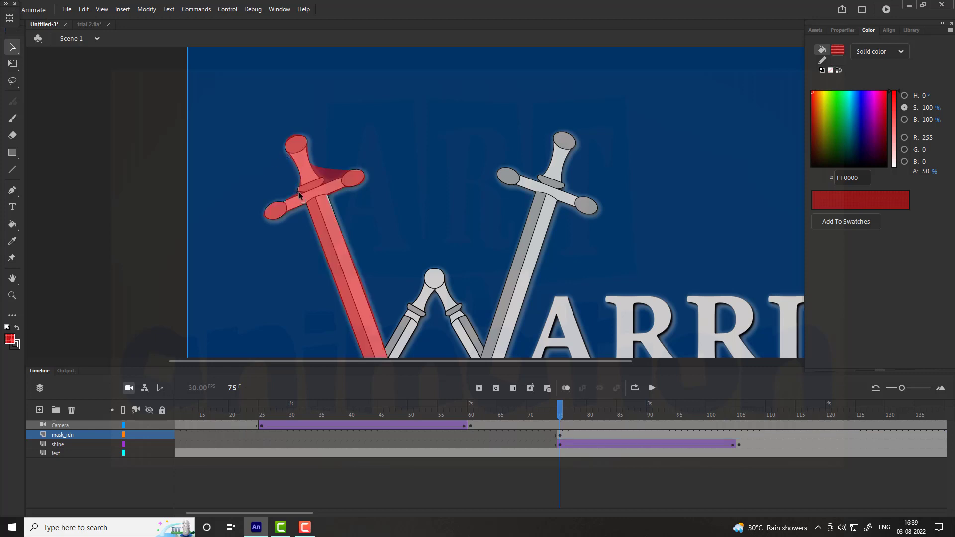
mouse_move(331, 174)
mouse_down()
mouse_move(323, 184)
mouse_move(327, 178)
mouse_up()
scroll(354, 263, down, 3)
mouse_move(402, 260)
mouse_down()
mouse_move(435, 192)
mouse_move(386, 254)
mouse_move(442, 193)
mouse_move(421, 225)
mouse_up()
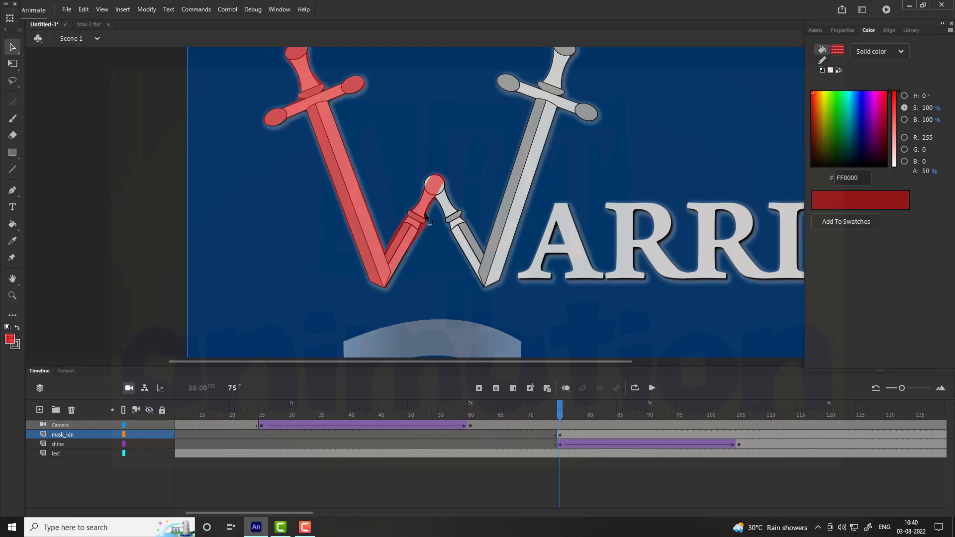
drag(409, 250, 408, 212)
- Fit the artwork in view, select mask_idn and lock the shine and text layers
click(433, 174)
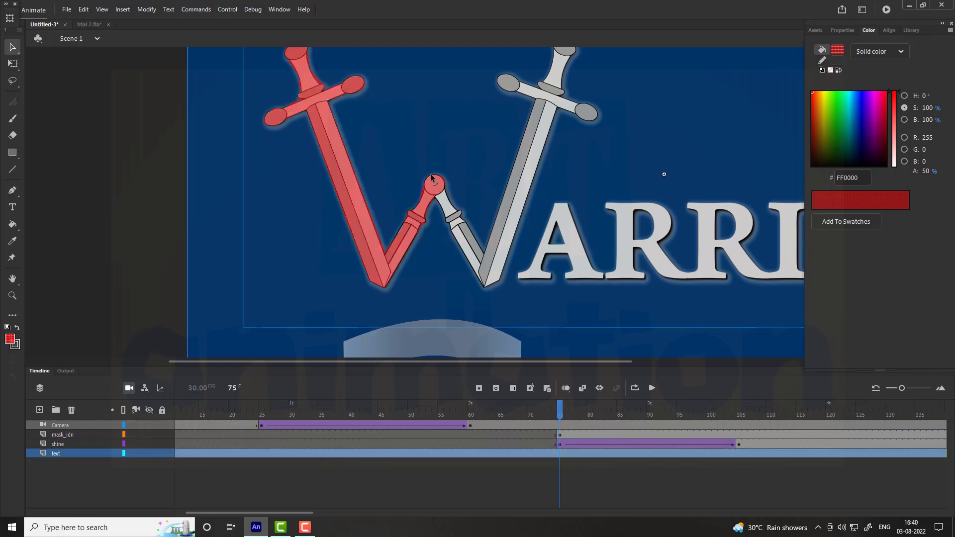
click(450, 159)
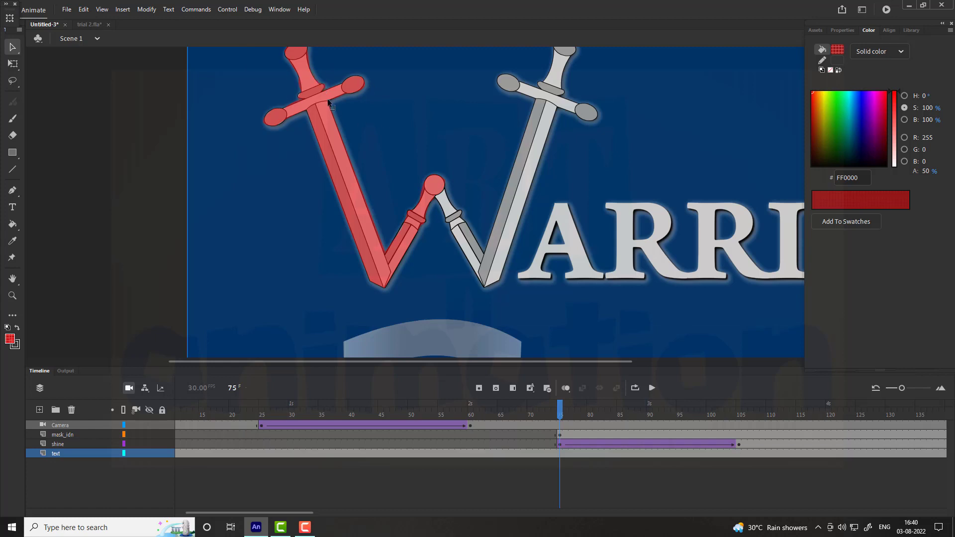
key(ctrl+2)
click(164, 433)
click(162, 444)
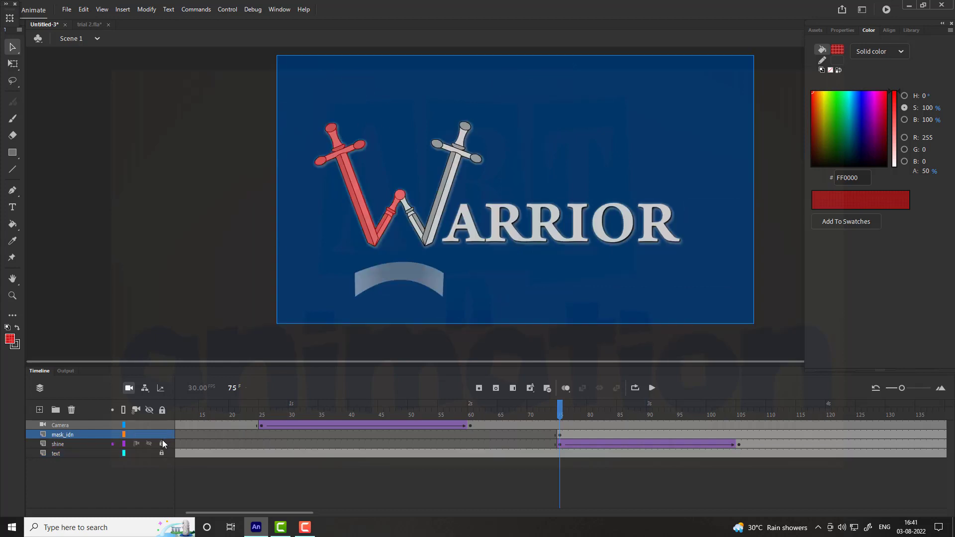
- Duplicate the red sword shape and place the copy over the right sword
drag(300, 88, 411, 247)
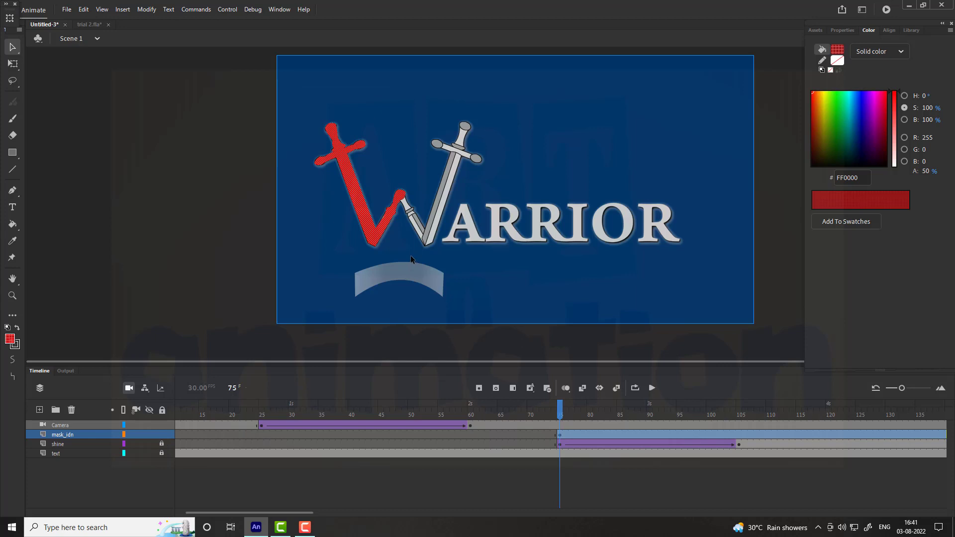
click(147, 9)
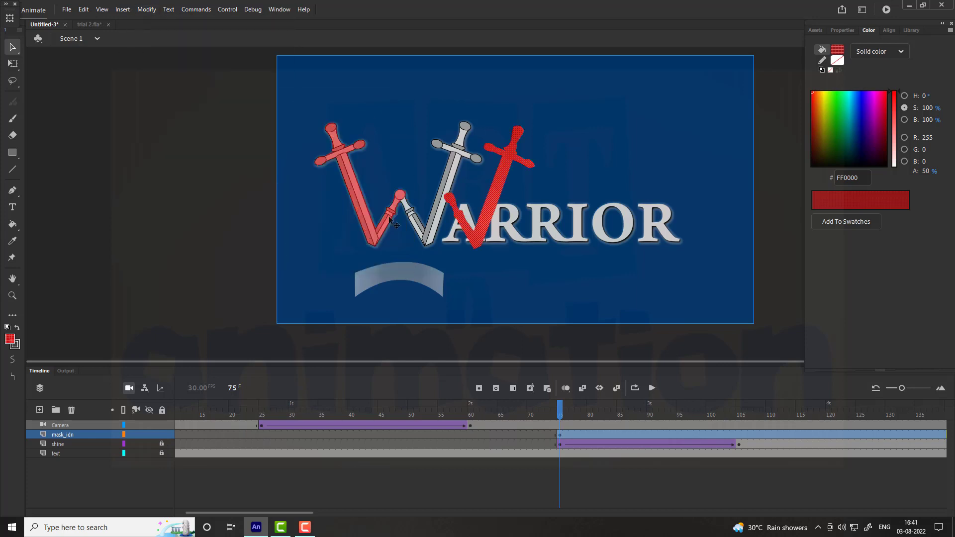
key(q)
drag(505, 170, 455, 169)
click(502, 134)
- Zoom in to check how the red shapes fit over both swords
key(z)
click(366, 195)
key(v)
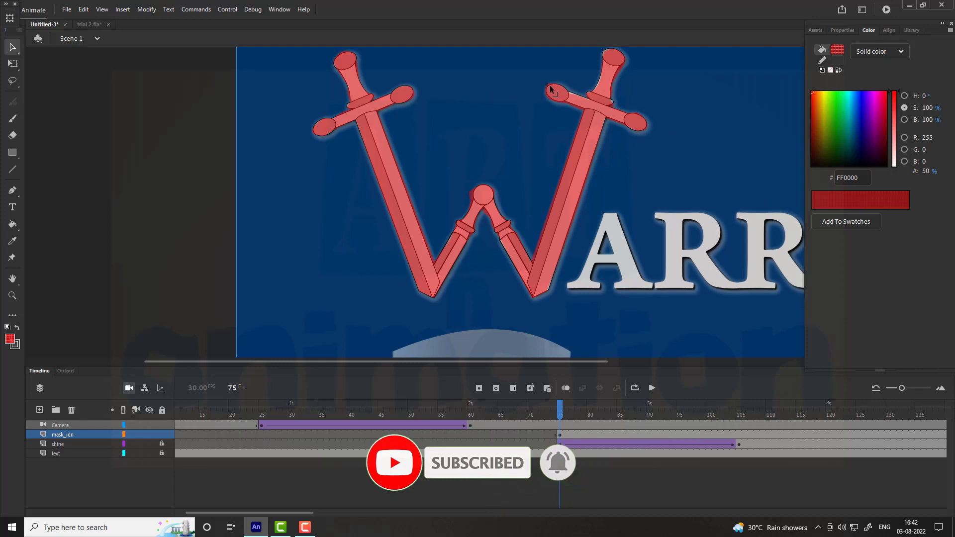
click(570, 97)
key(Escape)
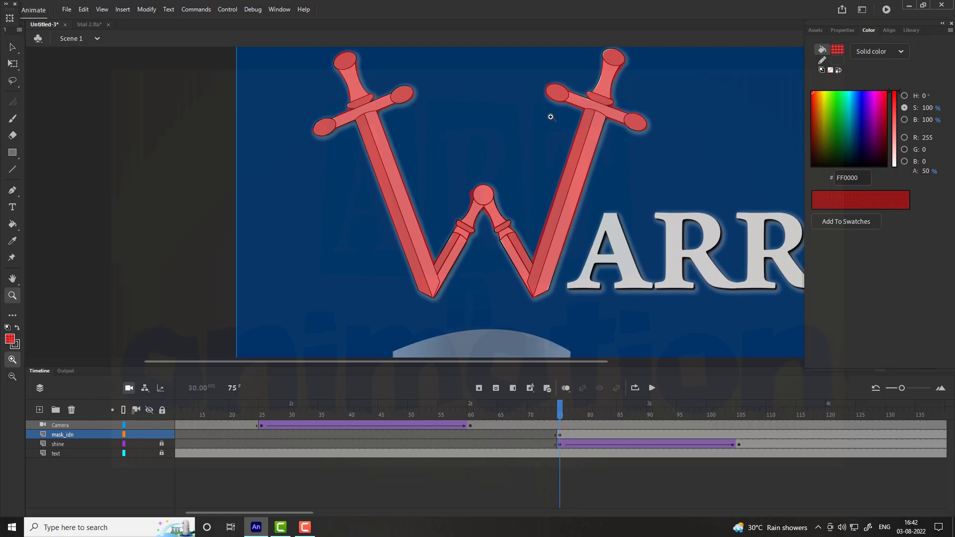
scroll(607, 102, up, 2)
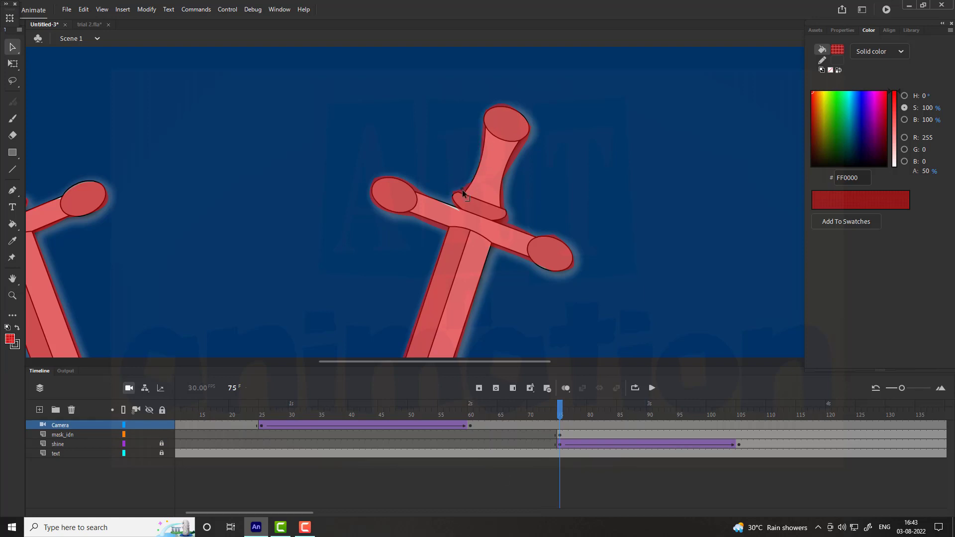
click(453, 206)
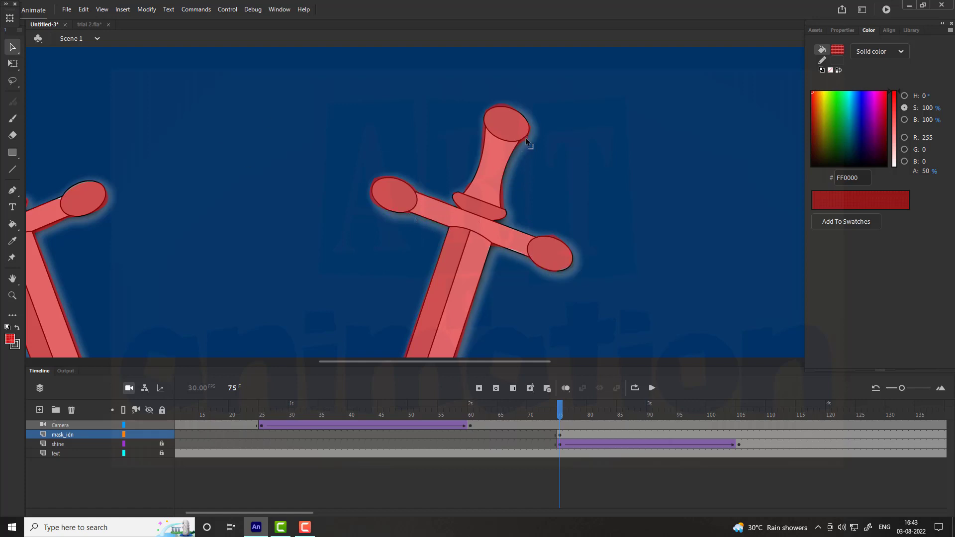
scroll(502, 211, down, 1)
scroll(549, 223, down, 1)
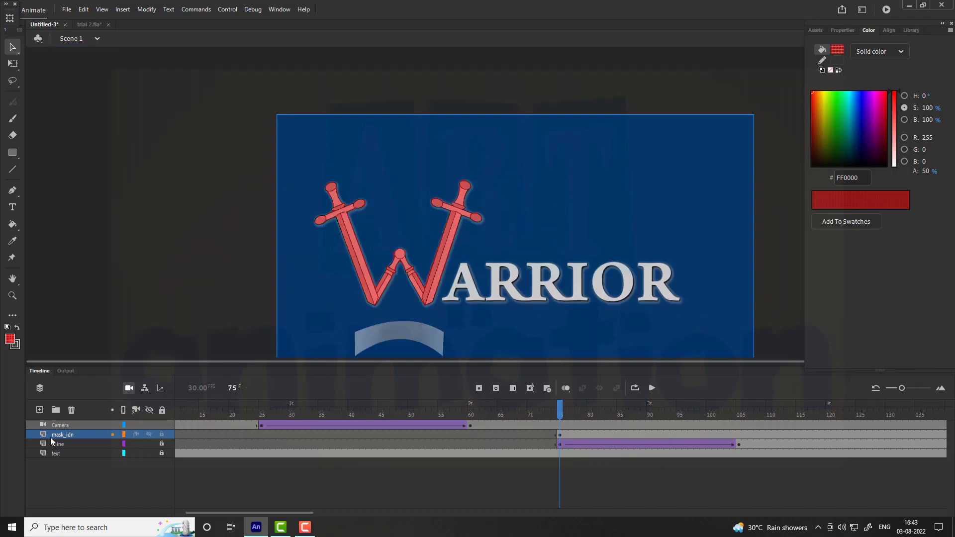
- Turn mask_idn into a mask over the shine layer and test-play the movie
right_click(51, 439)
click(77, 333)
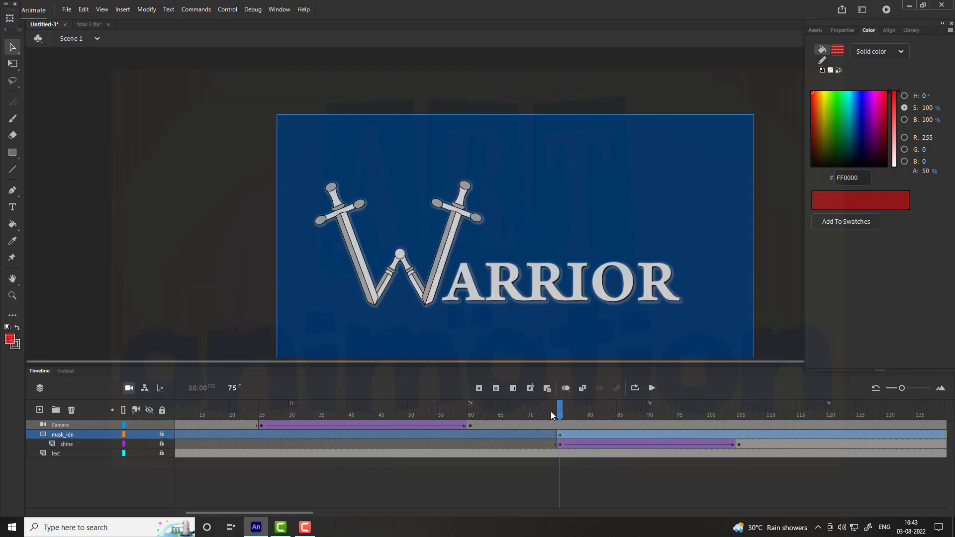
key(ctrl+Return)
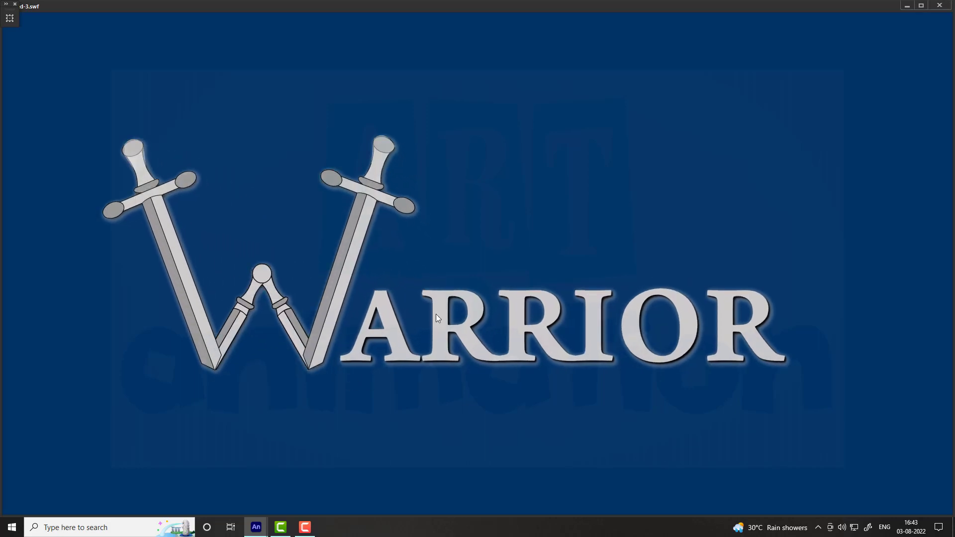
key(ctrl+w)
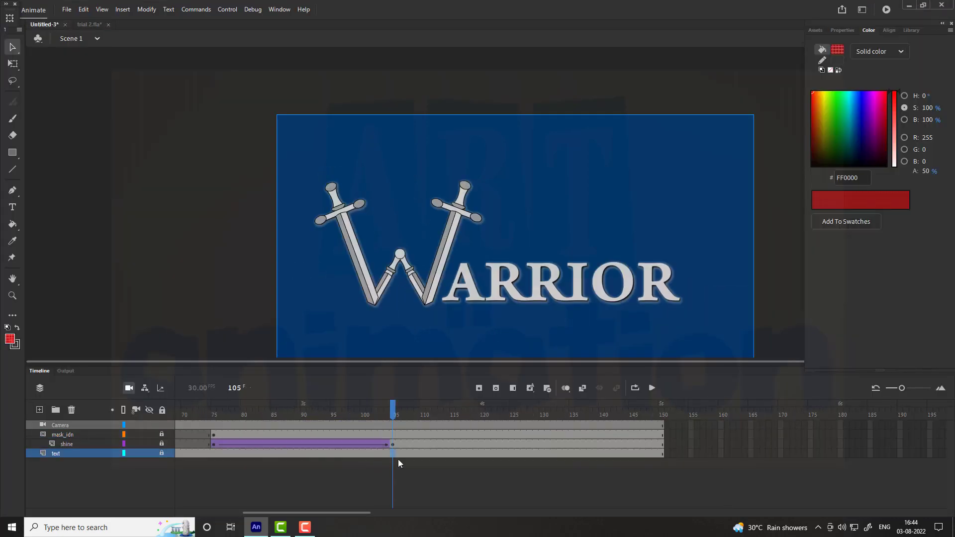
- Add a Glow filter to the title at frame 130 on the text layer
click(549, 465)
click(843, 30)
scroll(944, 322, down, 2)
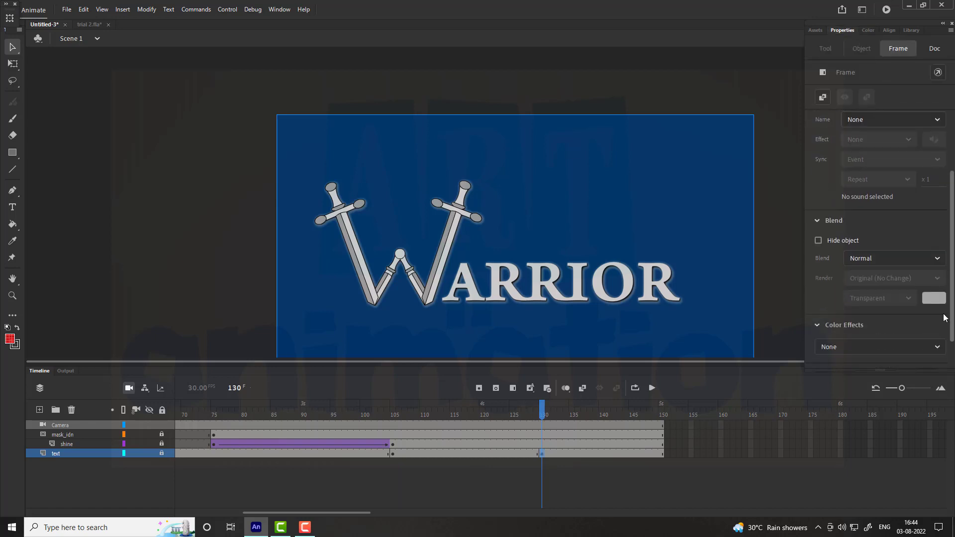
scroll(944, 322, down, 1)
click(926, 335)
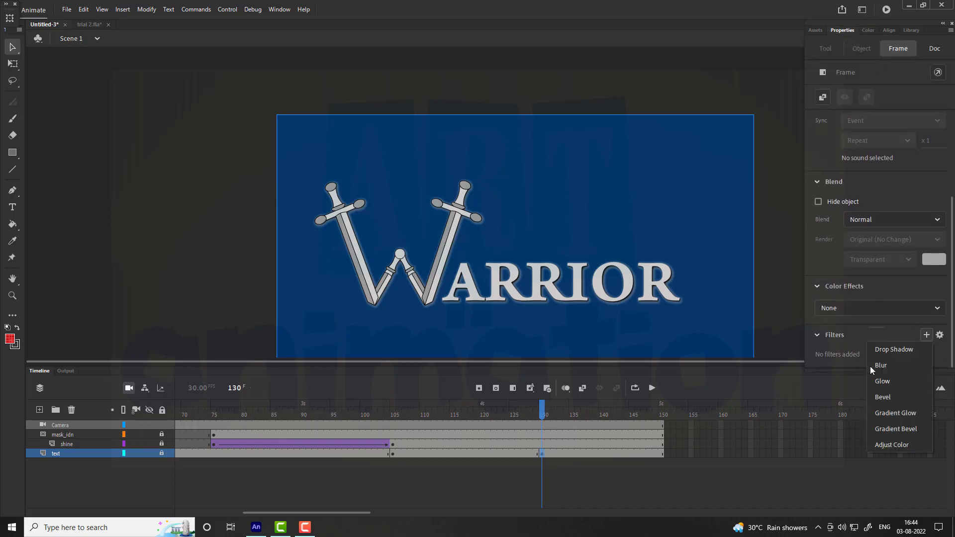
click(883, 379)
- Set the glow to blue with Blur 20, High quality and Strength 150
click(921, 321)
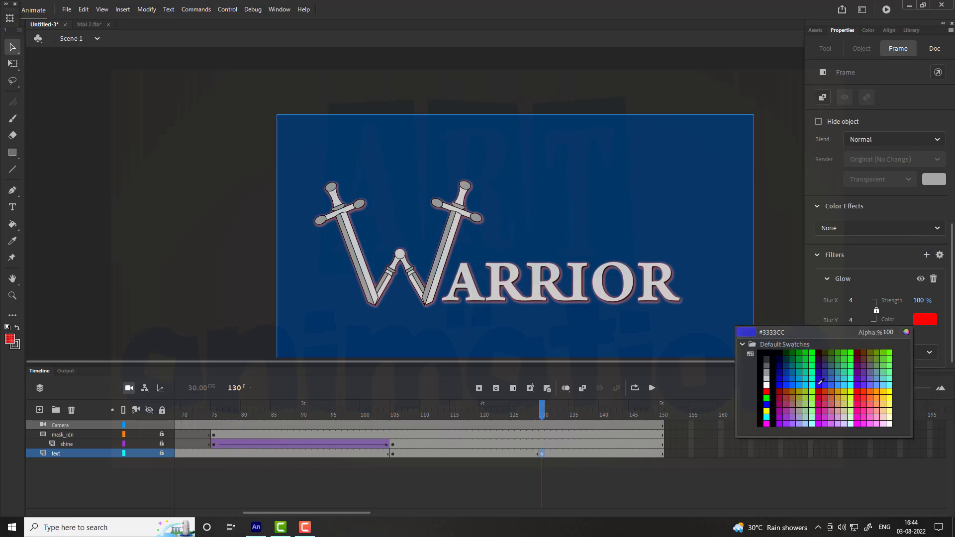
click(793, 378)
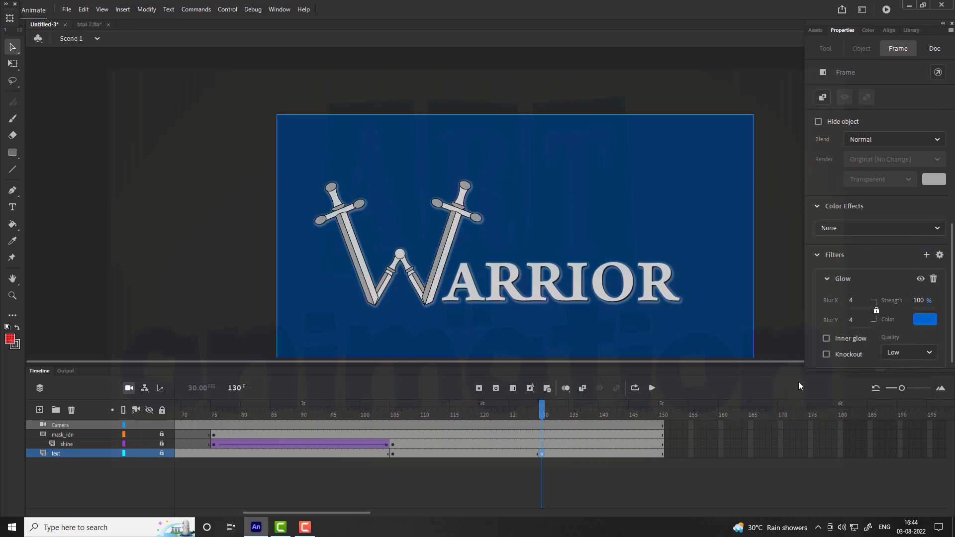
click(850, 303)
text(20)
click(897, 354)
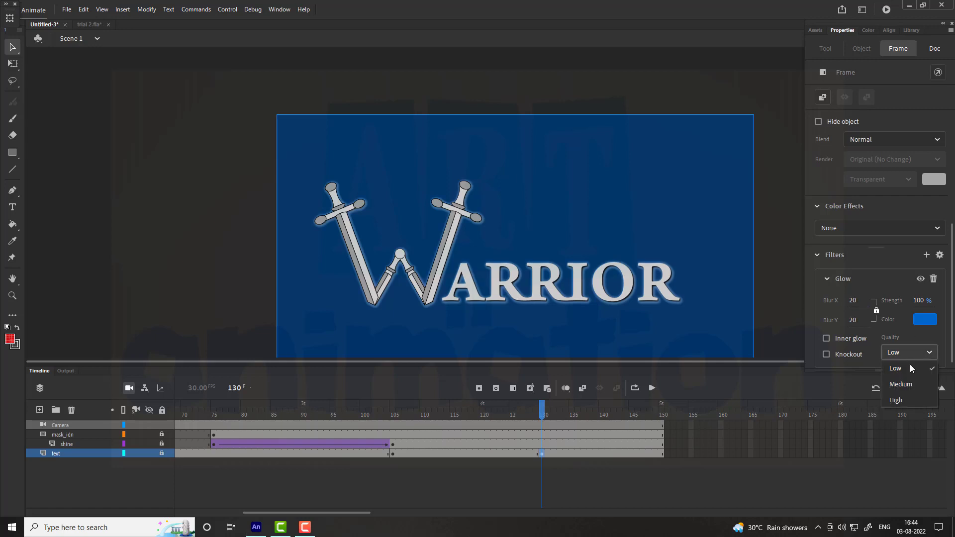
click(904, 399)
click(922, 303)
text(150)
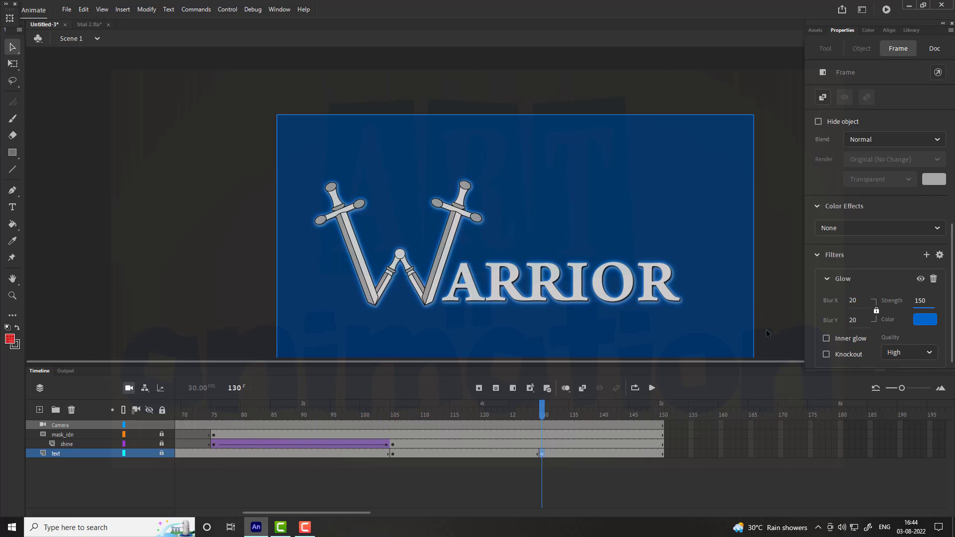
- Create a classic tween on the text layer and test the movie
click(670, 341)
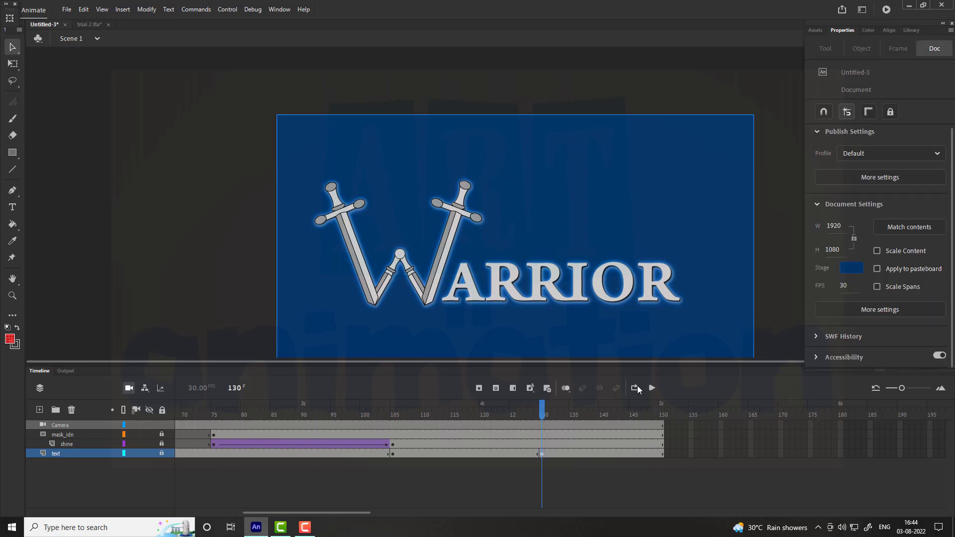
right_click(501, 456)
click(552, 162)
key(ctrl+Return)
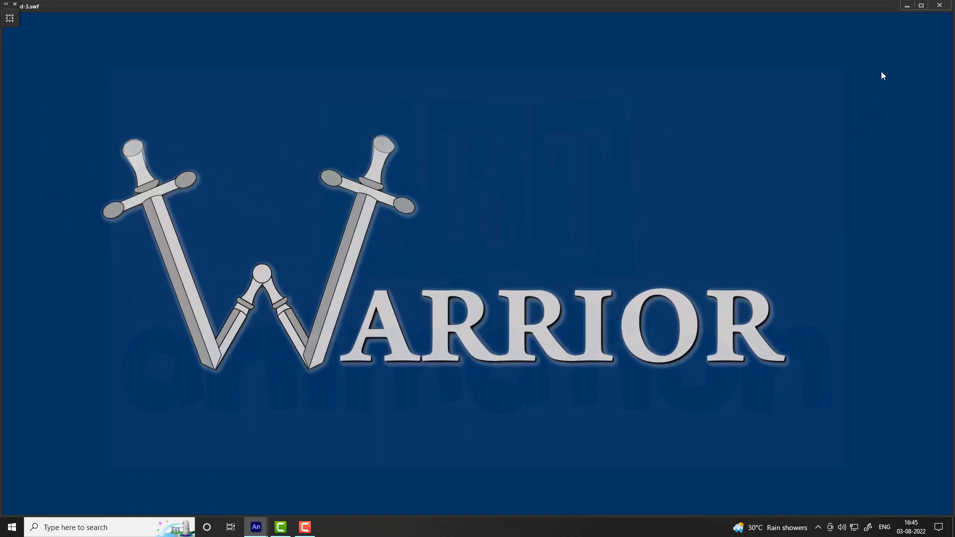
- Apply the Ease Out > Back preset to the camera zoom tween and test the movie again
click(941, 8)
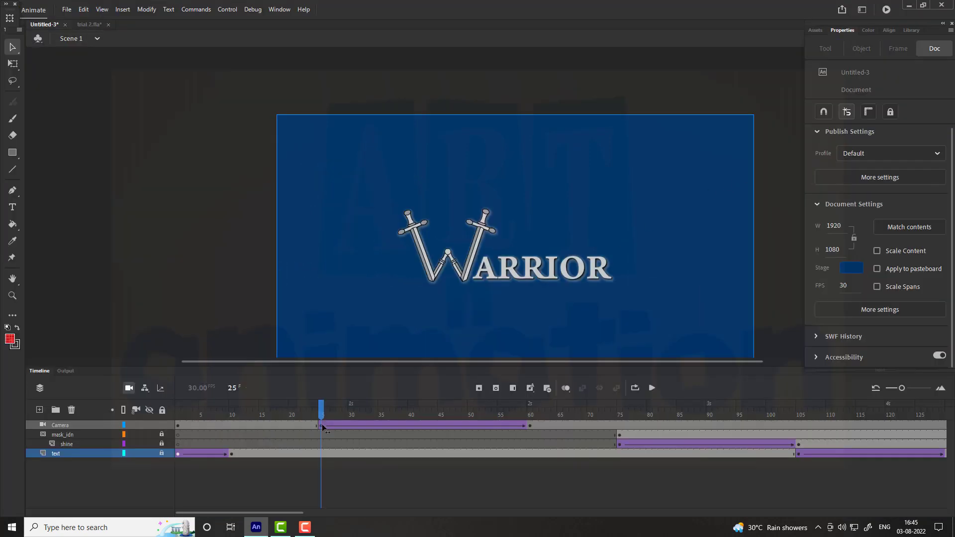
click(873, 210)
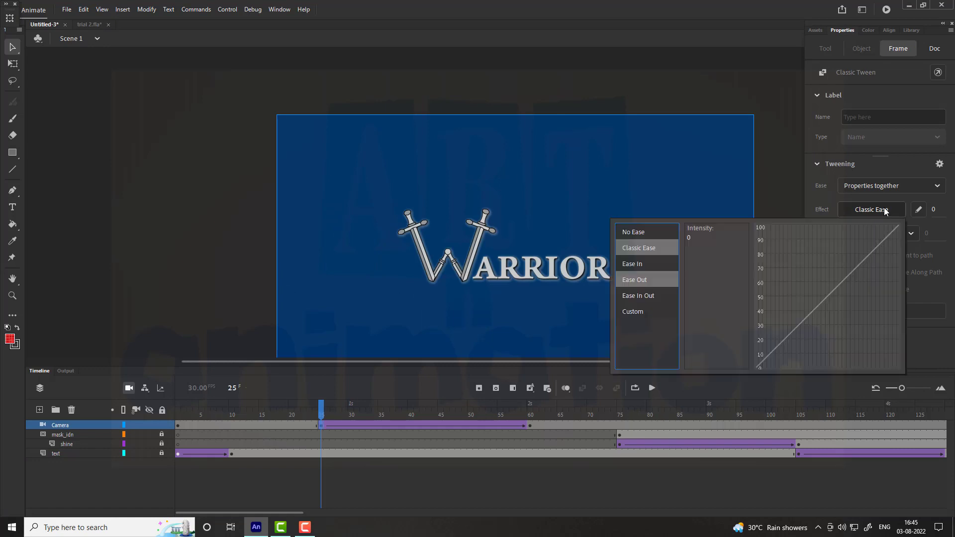
click(638, 280)
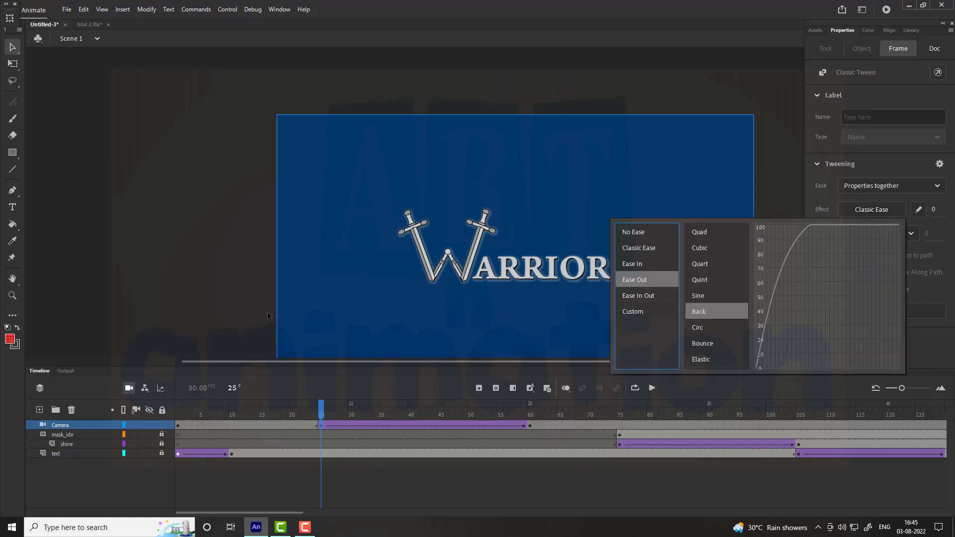
click(267, 312)
key(ctrl+Return)
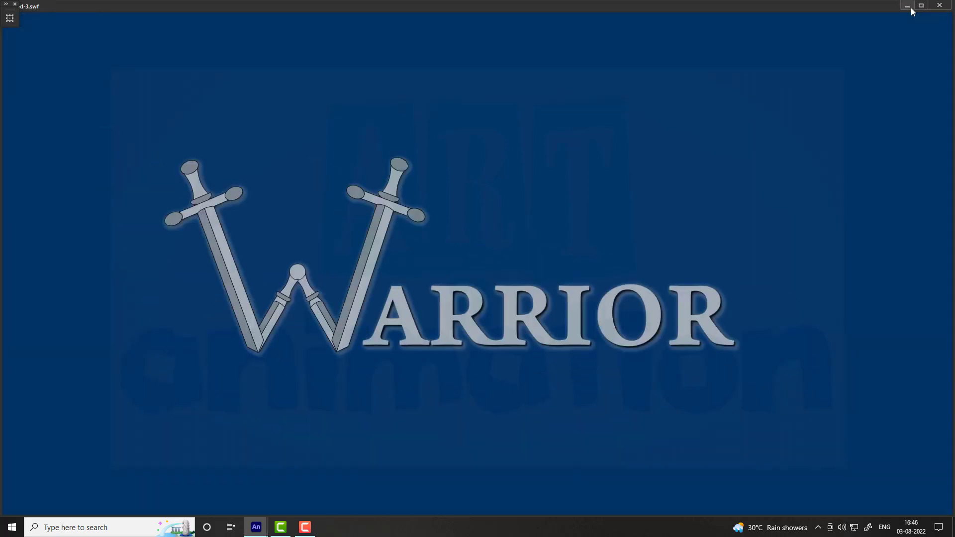